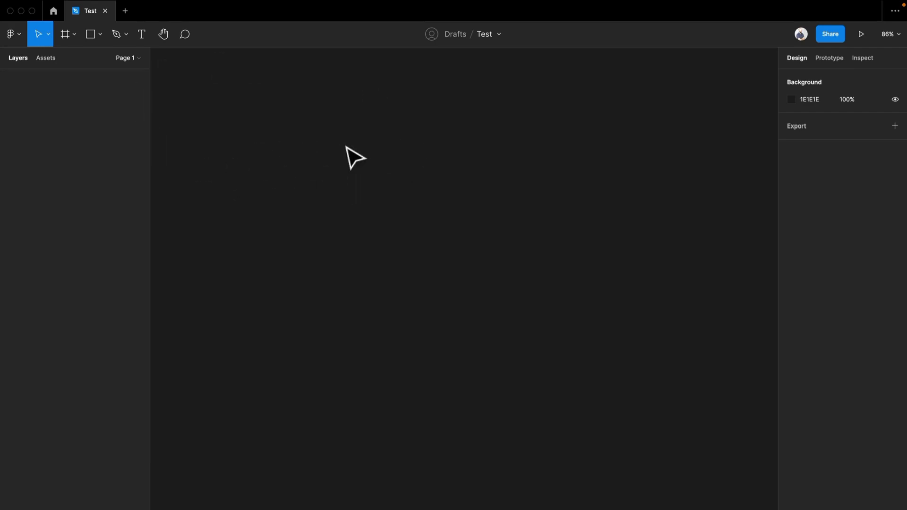
Step: Create a phone frame from the iPhone 13 / 13 Pro preset, 390 × 844, and deselect it
key("f")
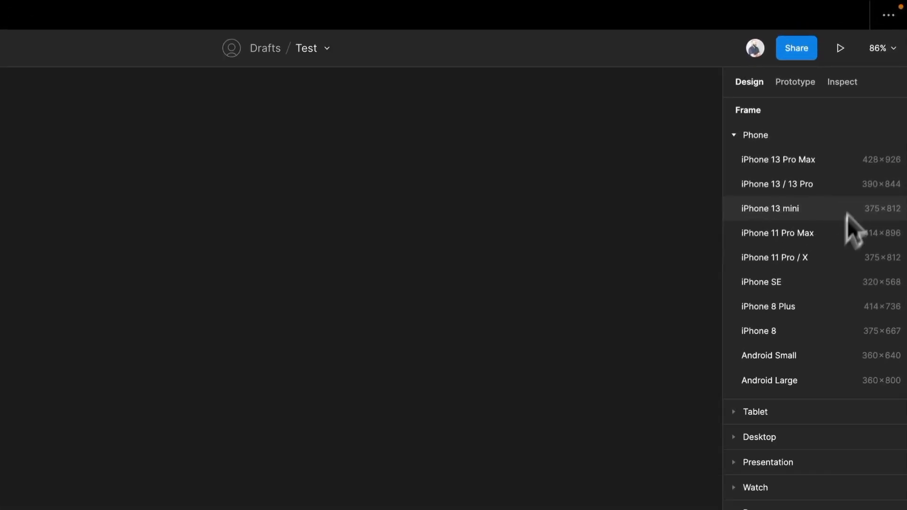
left_click(805, 187)
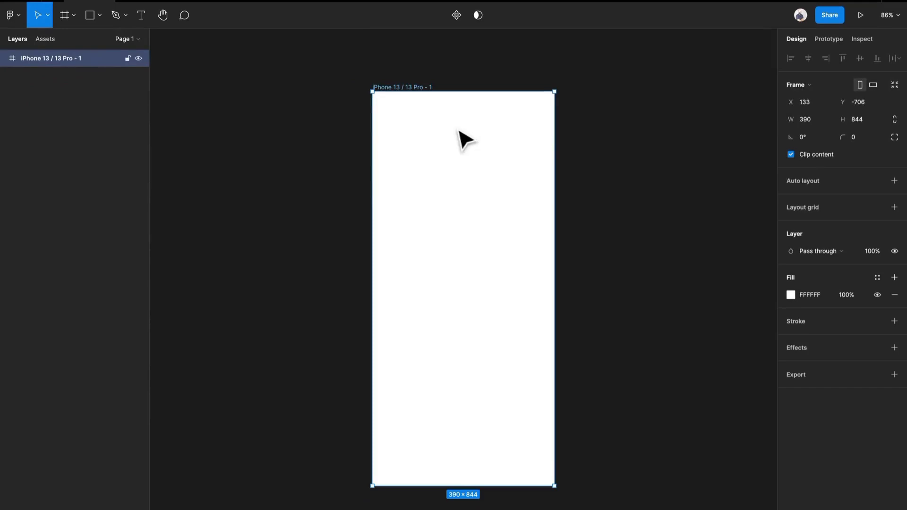
left_click(648, 194)
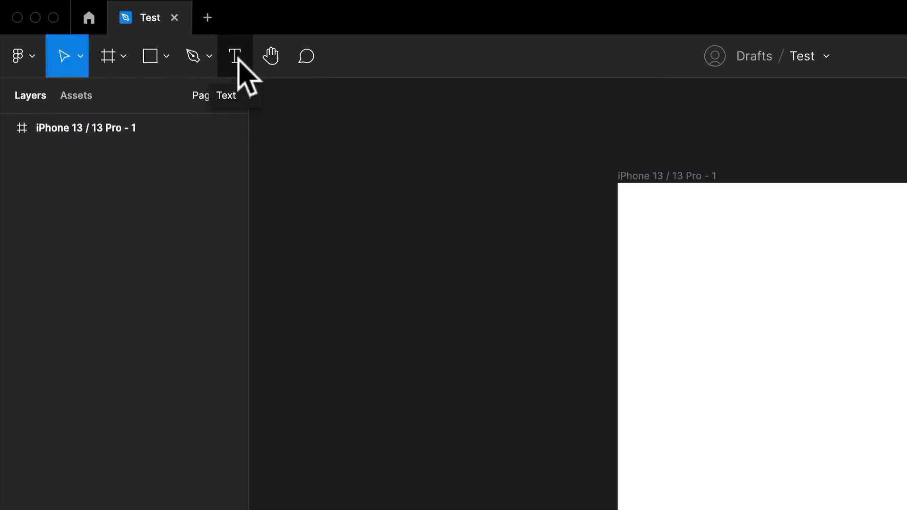
Step: Add a text layer reading "Hello, welcome" followed by a first name near the frame's top, placed at about X 65, Y 64
left_click(239, 61)
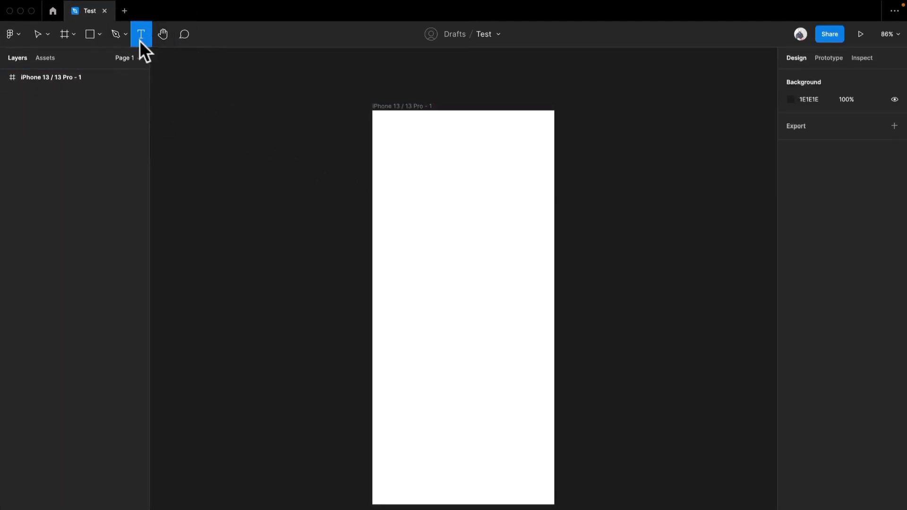
scroll(467, 202, "up", 5)
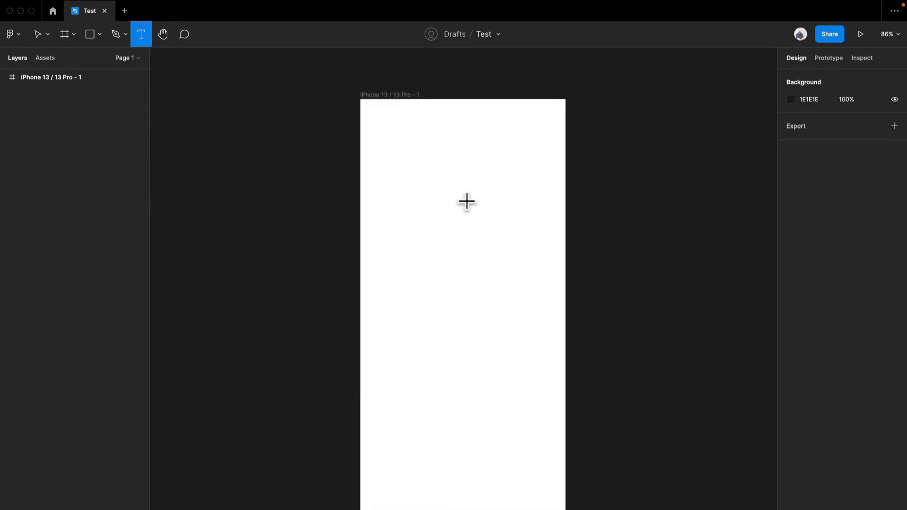
left_click_drag(436, 172, 415, 207)
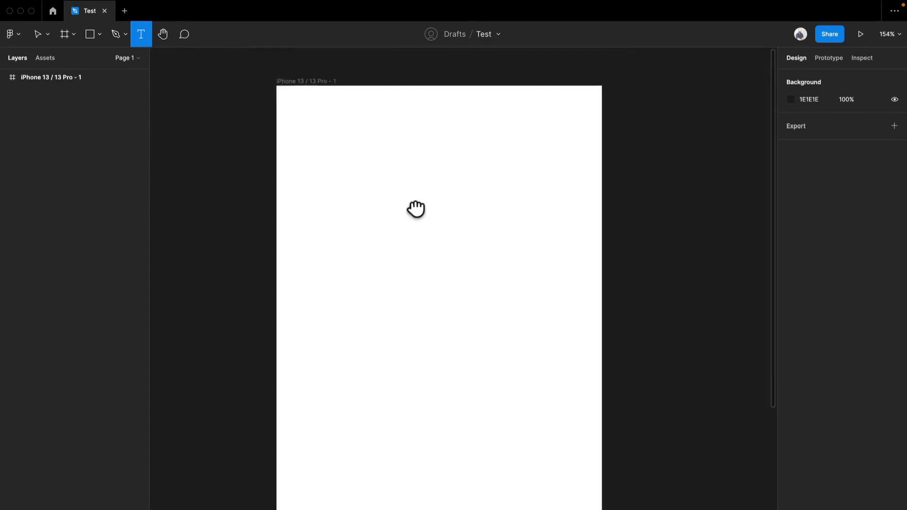
scroll(349, 168, "up", 2)
scroll(349, 168, "up", 2)
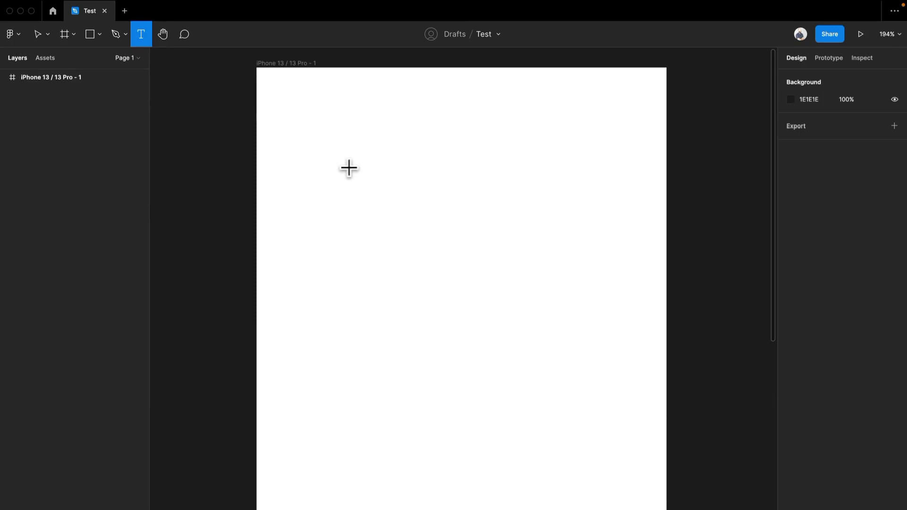
left_click(901, 37)
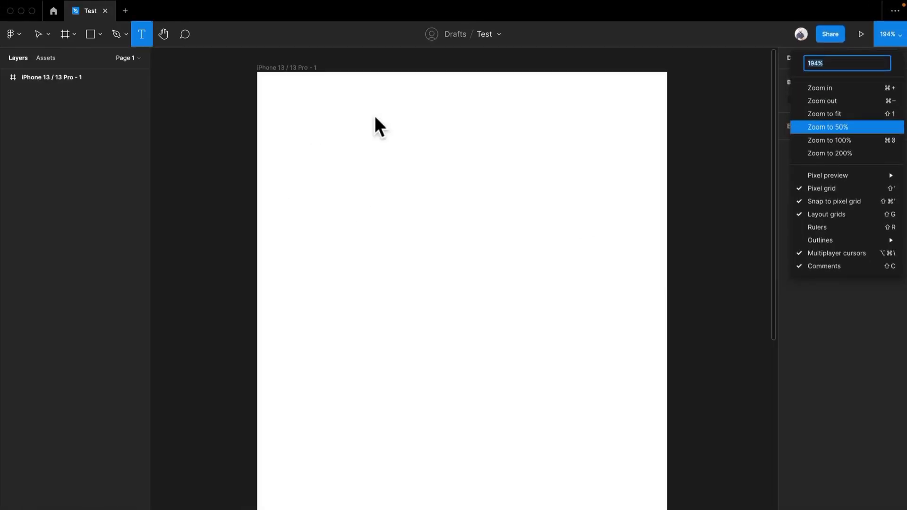
left_click(277, 63)
scroll(359, 125, "up", 3)
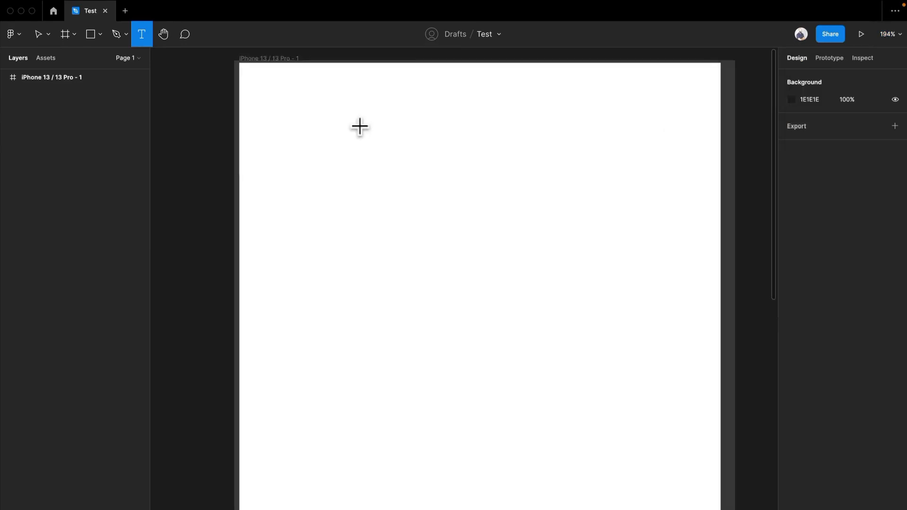
scroll(360, 127, "down", 1)
left_click_drag(360, 127, 344, 174)
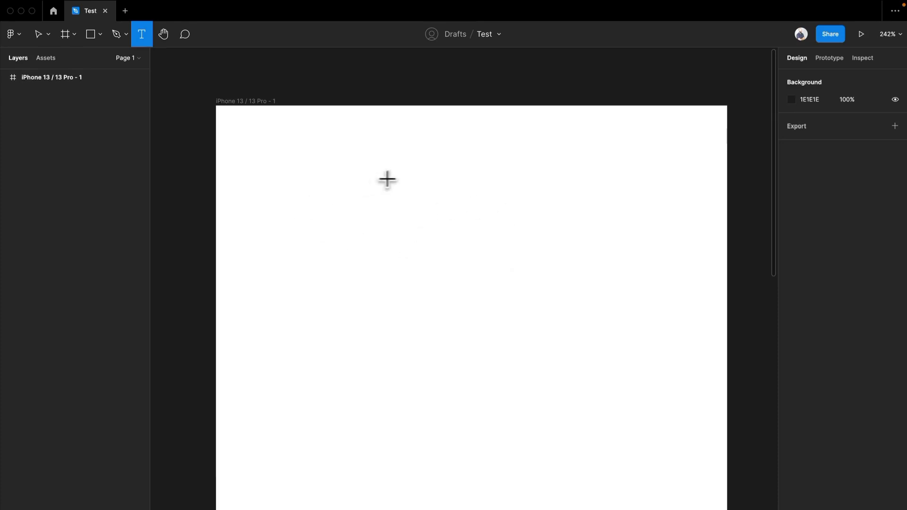
left_click(332, 208)
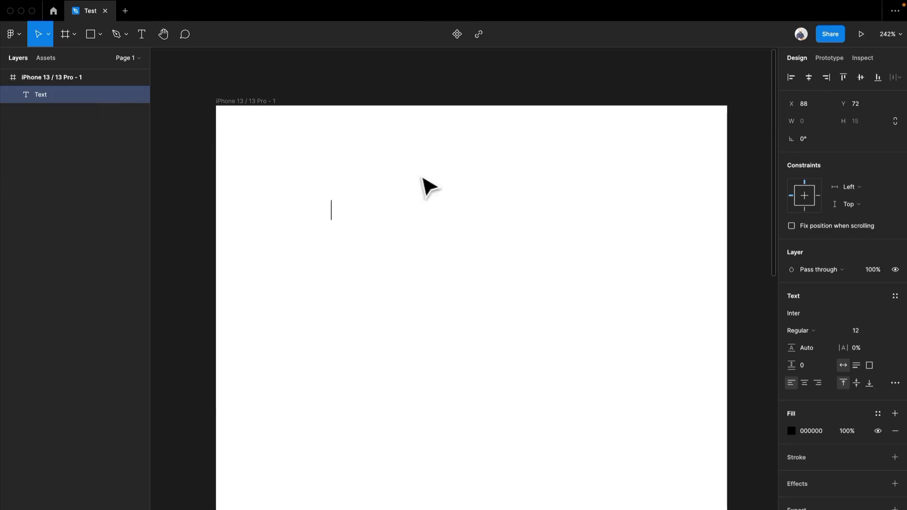
type("Hello")
type(", welcome ")
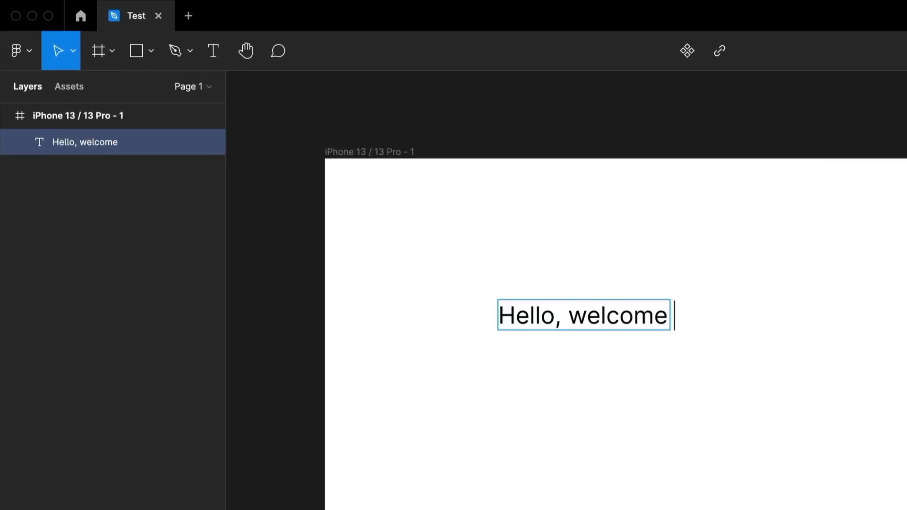
type("tMelanie")
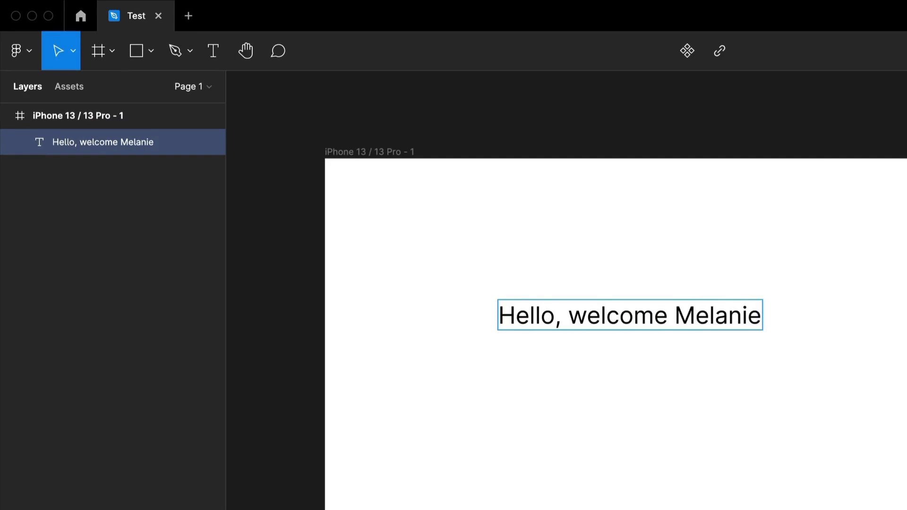
key("Escape")
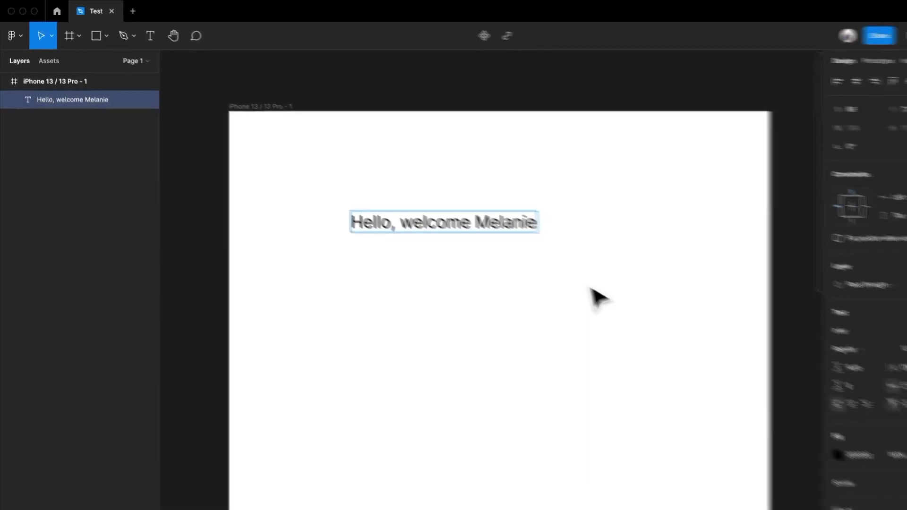
left_click_drag(475, 216, 444, 206)
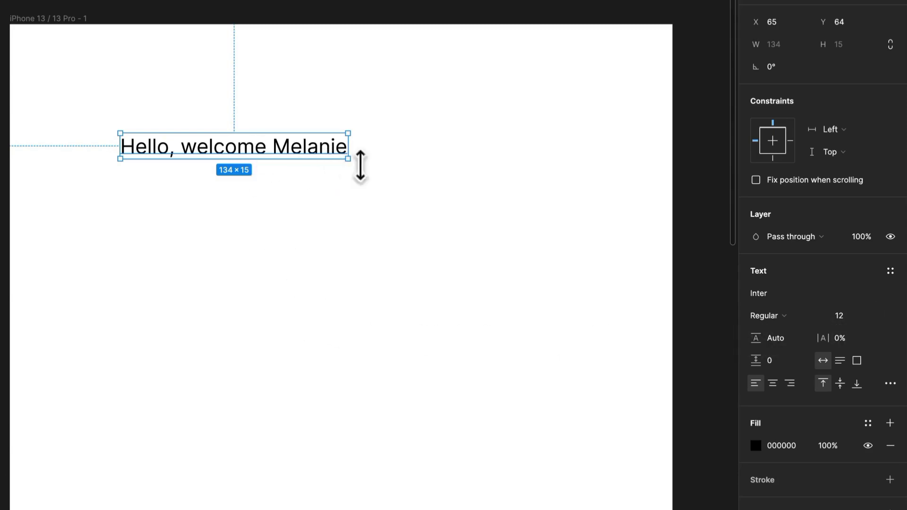
Step: Resize the greeting's text box freely to about 164 × 158 and reshape it to about 186 × 46
left_click_drag(350, 161, 399, 403)
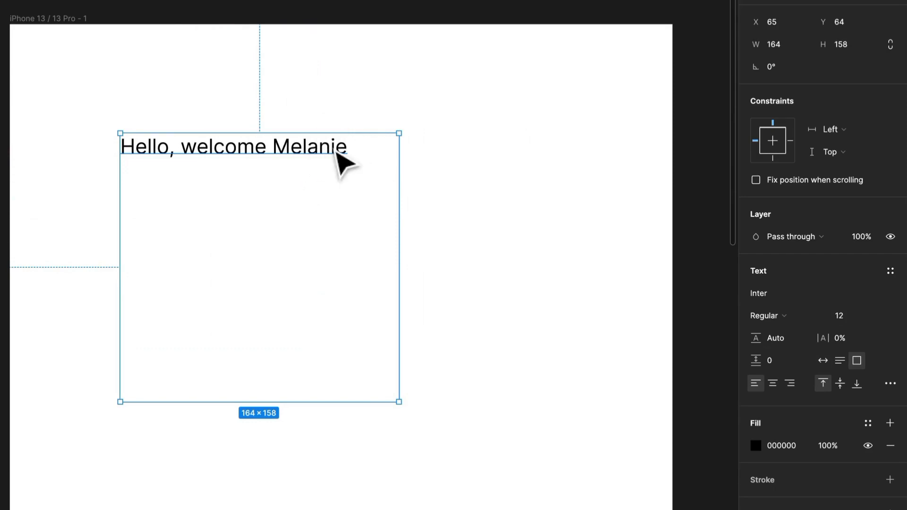
left_click(416, 290)
left_click(360, 175)
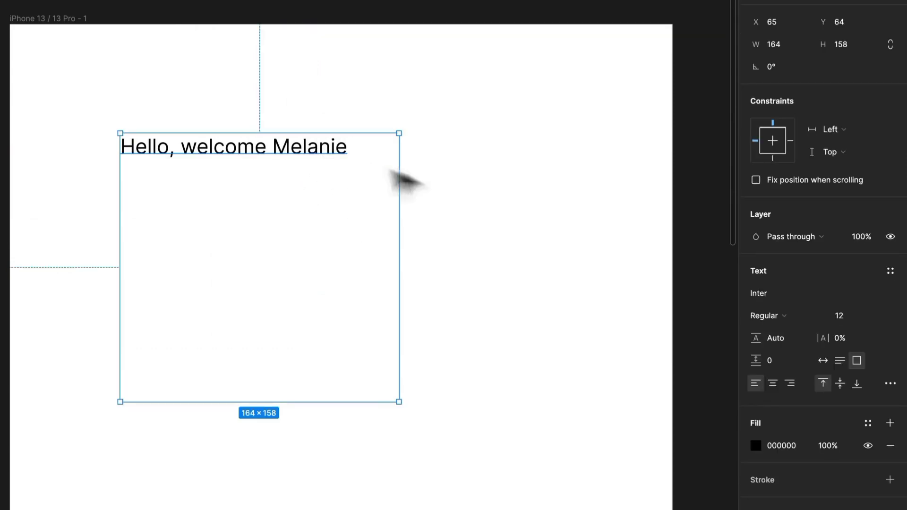
left_click_drag(398, 187, 442, 185)
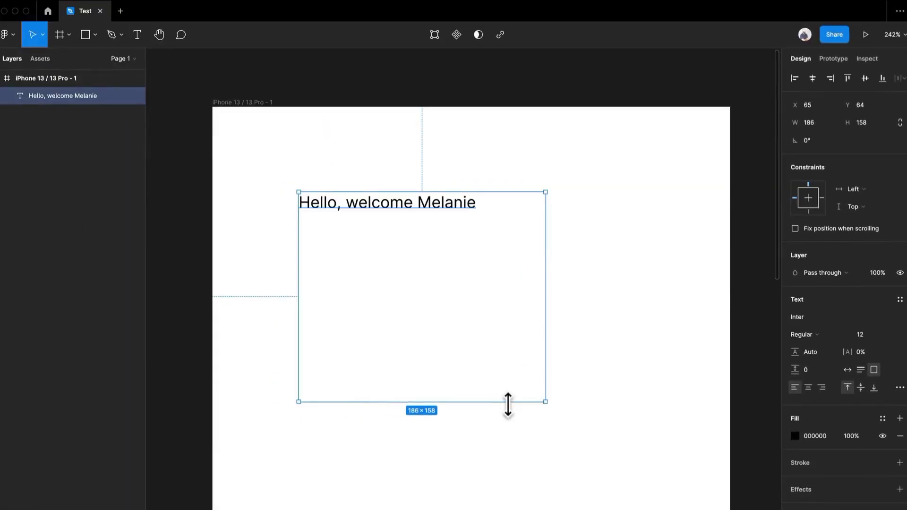
left_click_drag(508, 405, 539, 258)
left_click_drag(656, 282, 594, 217)
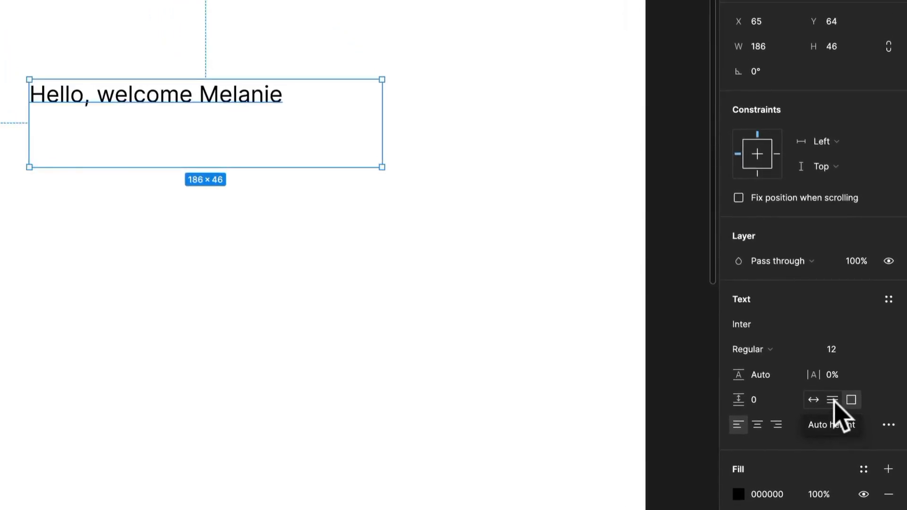
Step: Switch the greeting to auto height with a width of about 283 and add several lines of filler text like "sdsdsd"
left_click(834, 401)
left_click_drag(389, 103, 567, 103)
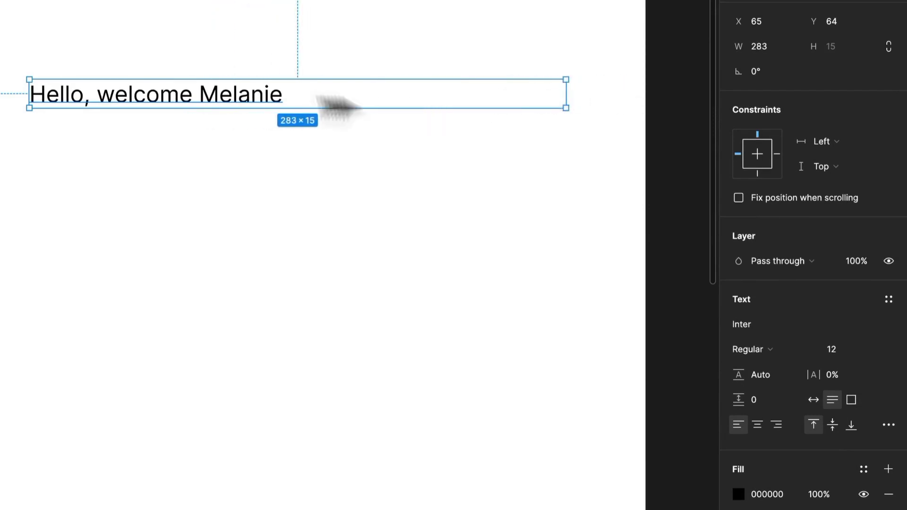
double_click(339, 93)
type("sdsd")
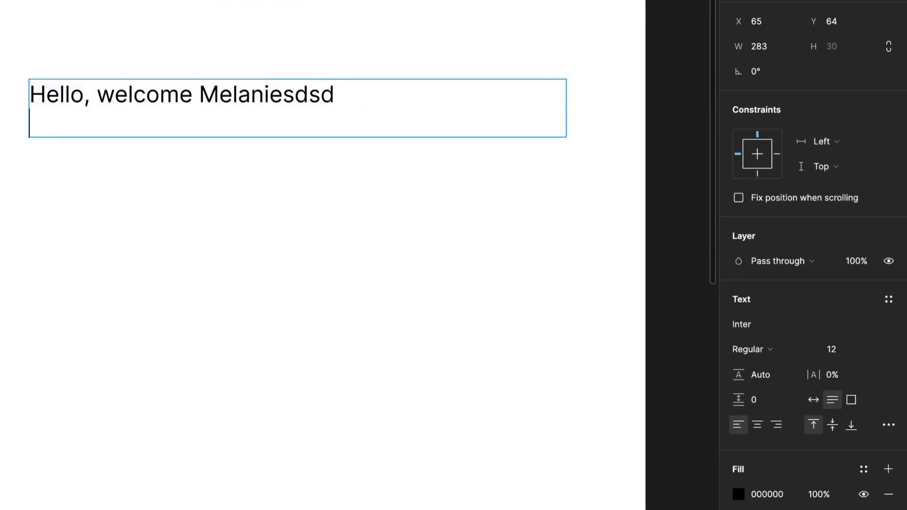
key("Return")
type("sdsdsd")
key("Return")
key("Return")
type("sdsdsd  sdsdsd")
key("Return")
key("Return")
type("sdsd")
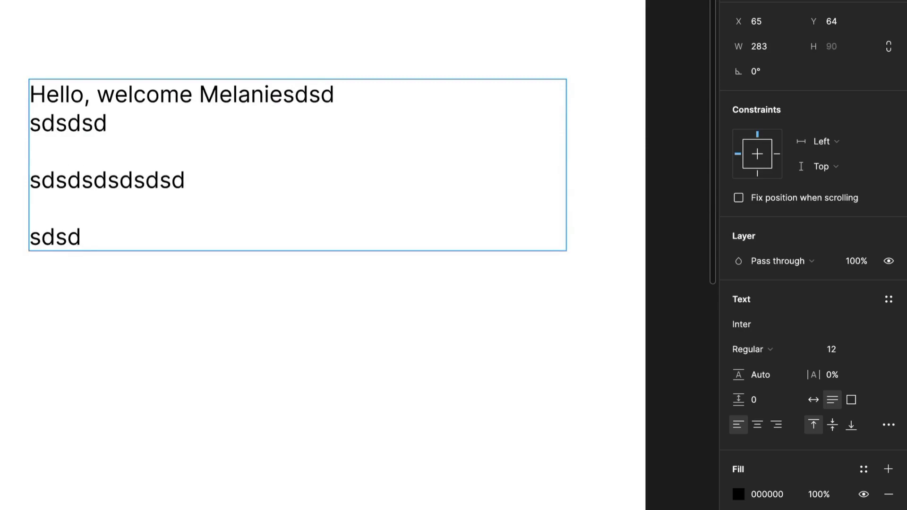
Step: Delete all the filler text after the greeting and finish editing the text
key("ctrl+a")
left_click(300, 180)
left_click_drag(219, 233, 287, 94)
key("BackSpace")
key("Escape")
Step: Set the greeting's text box to auto width and move it to about X 25, Y 29 in the frame
left_click_drag(566, 108, 468, 129)
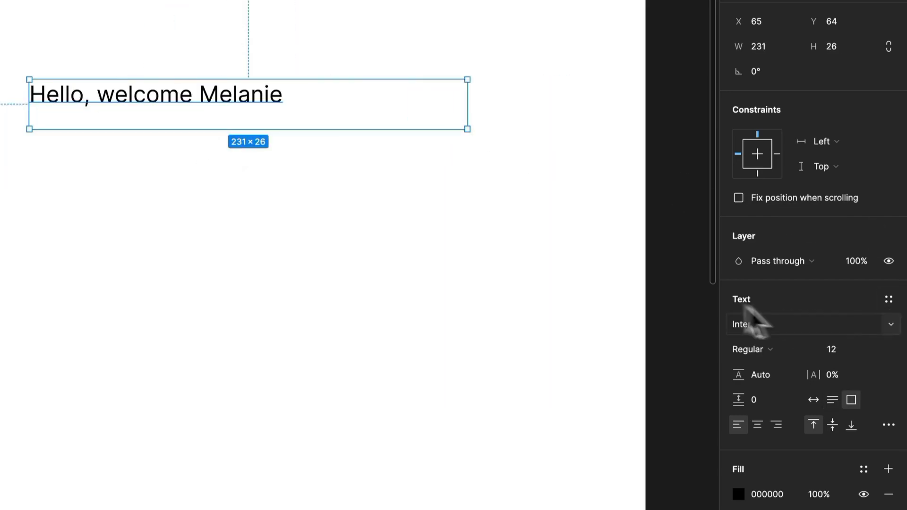
key("ctrl+z")
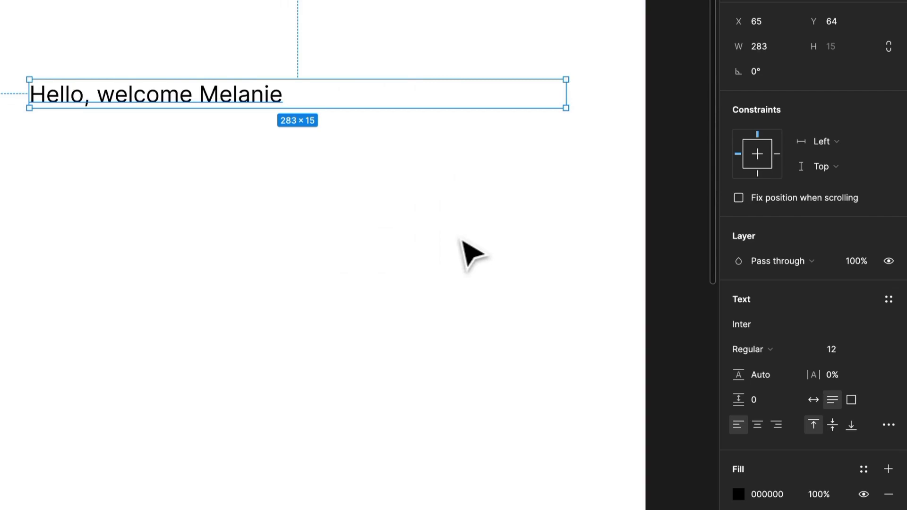
left_click(814, 399)
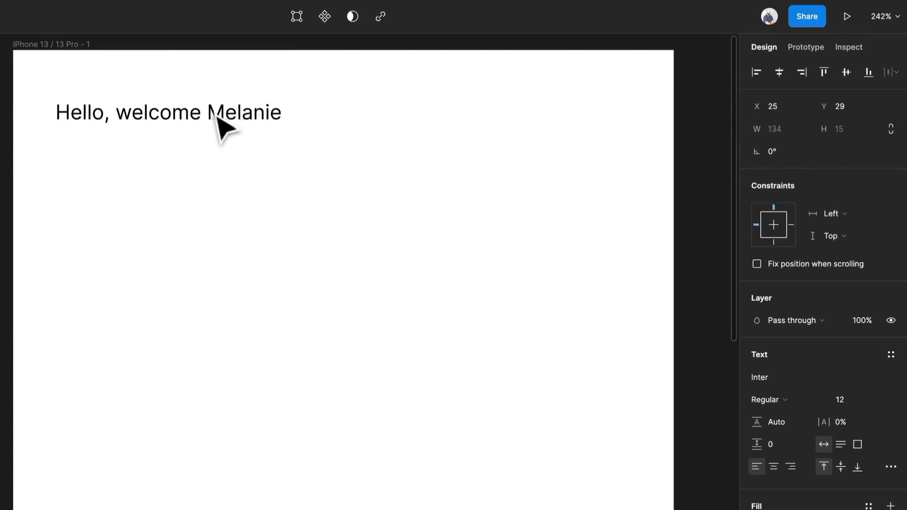
left_click(220, 121)
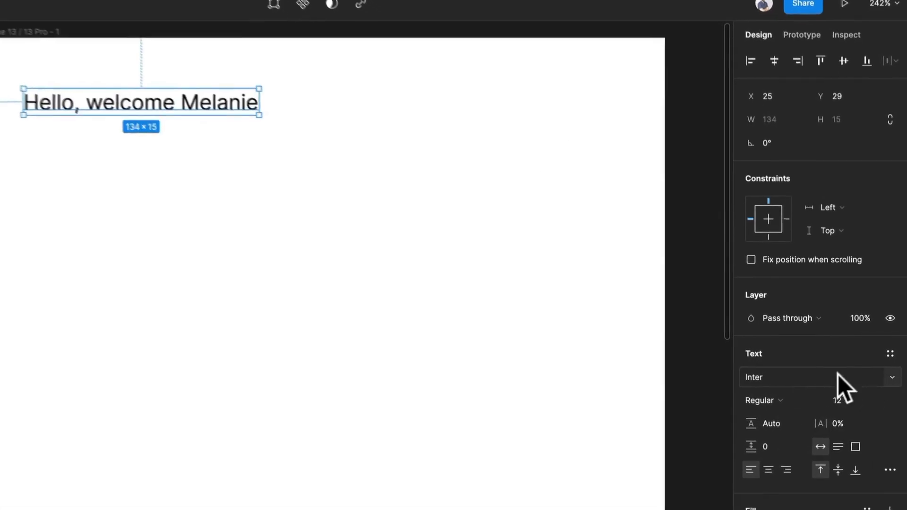
Step: Try the Bold weight on the greeting and settle on Semi Bold
left_click(777, 401)
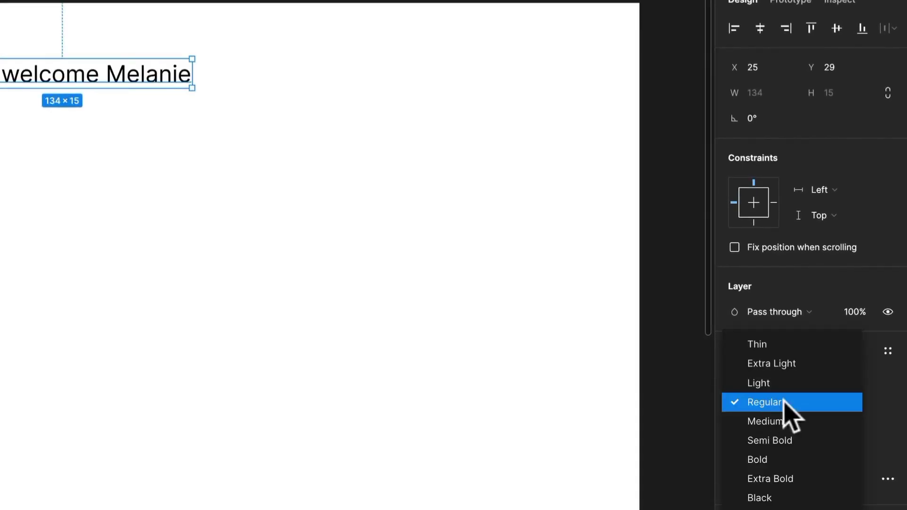
left_click(780, 460)
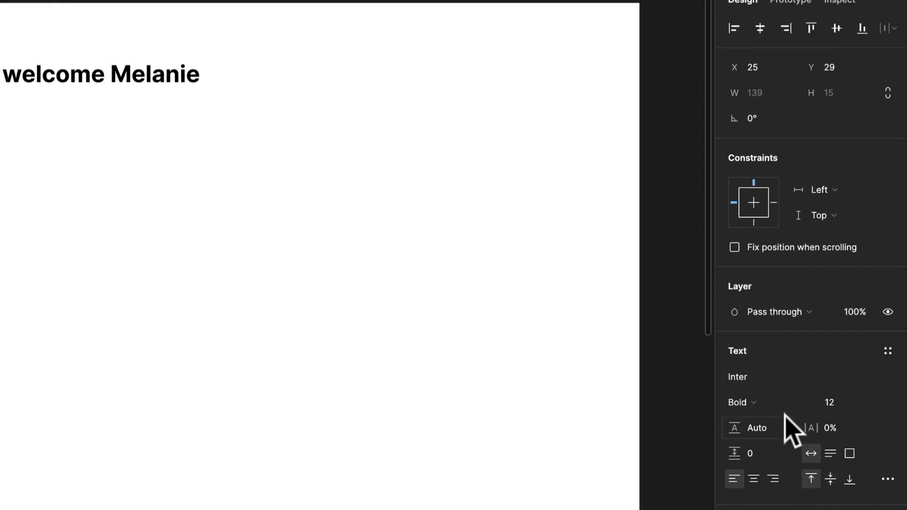
left_click(776, 403)
left_click(780, 382)
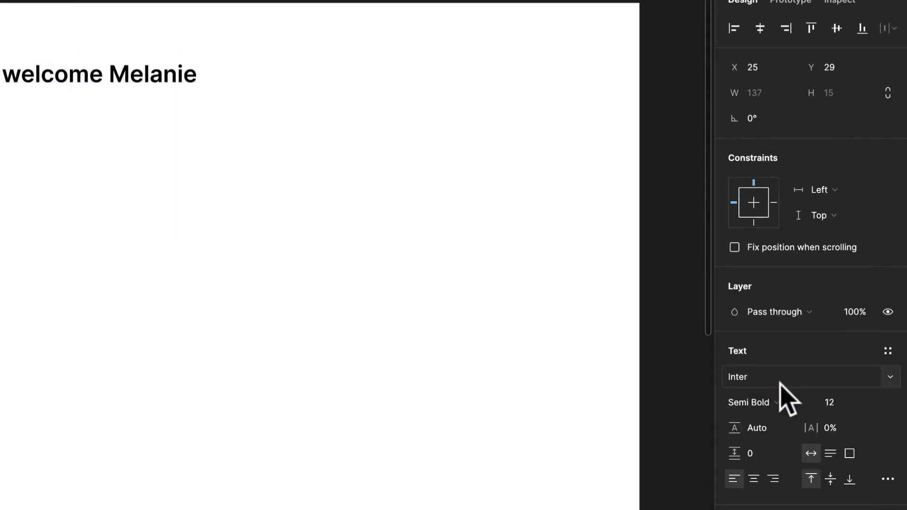
Step: Try a font size of 48 on the greeting and settle on 24
left_click(870, 405)
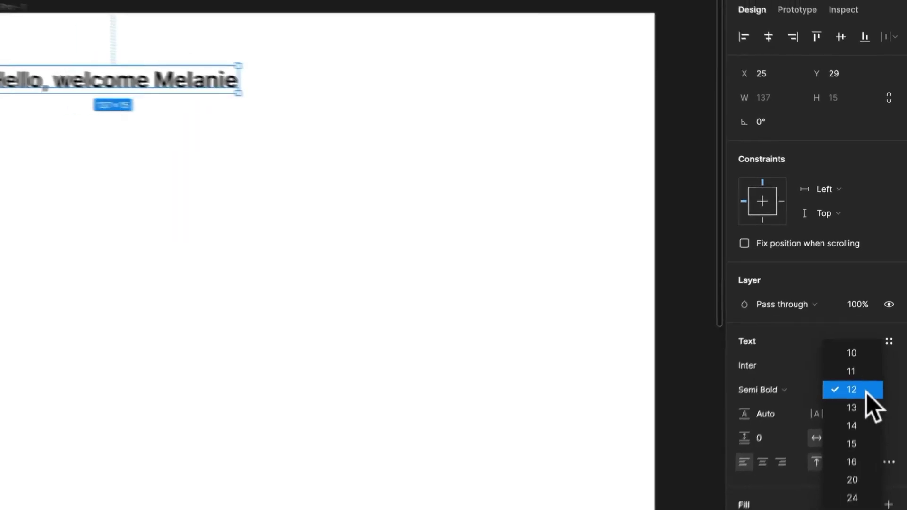
left_click(869, 456)
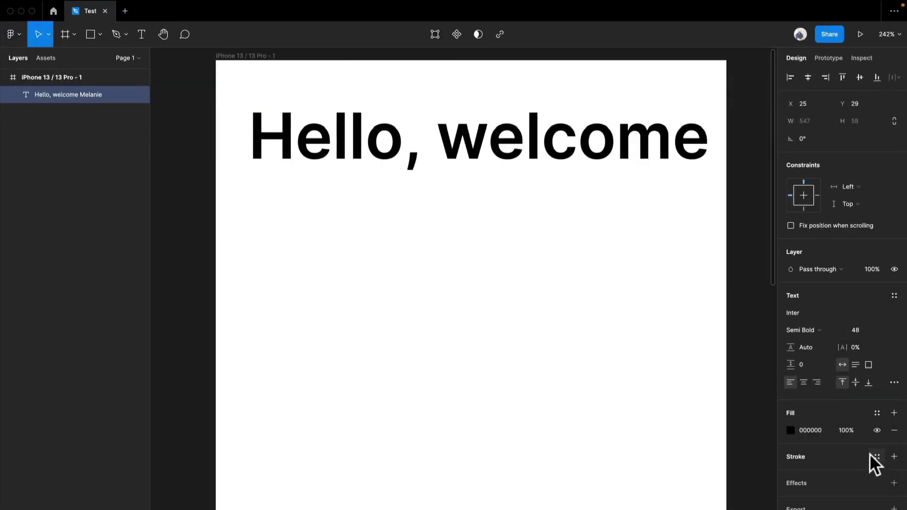
left_click(877, 330)
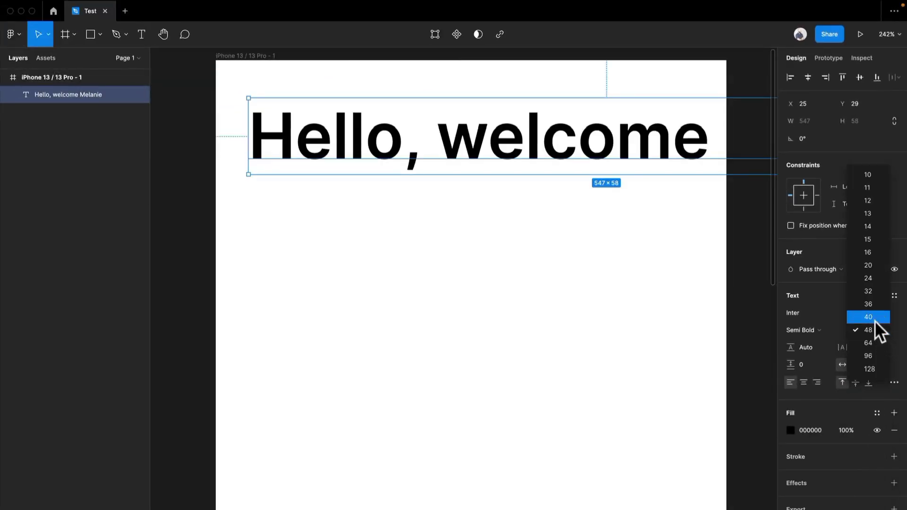
left_click(873, 279)
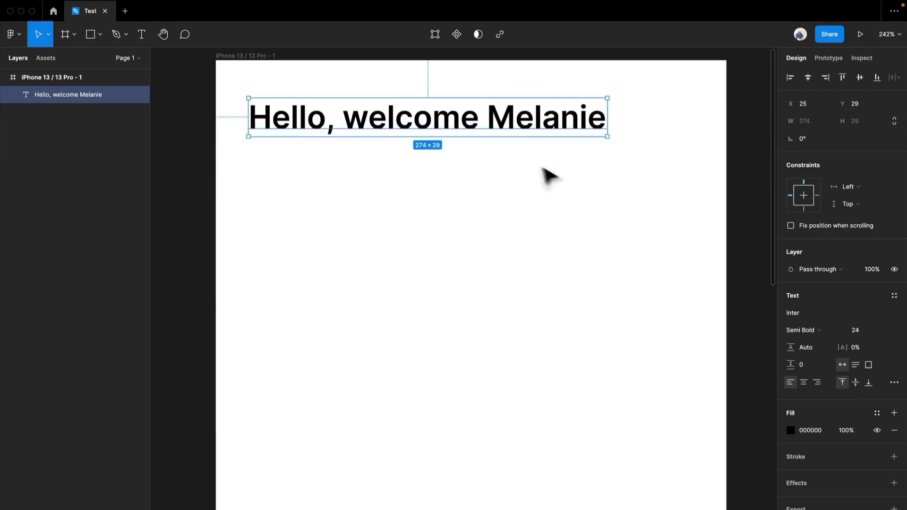
Step: Try a letter spacing of 4% on the greeting and undo it
left_click(862, 348)
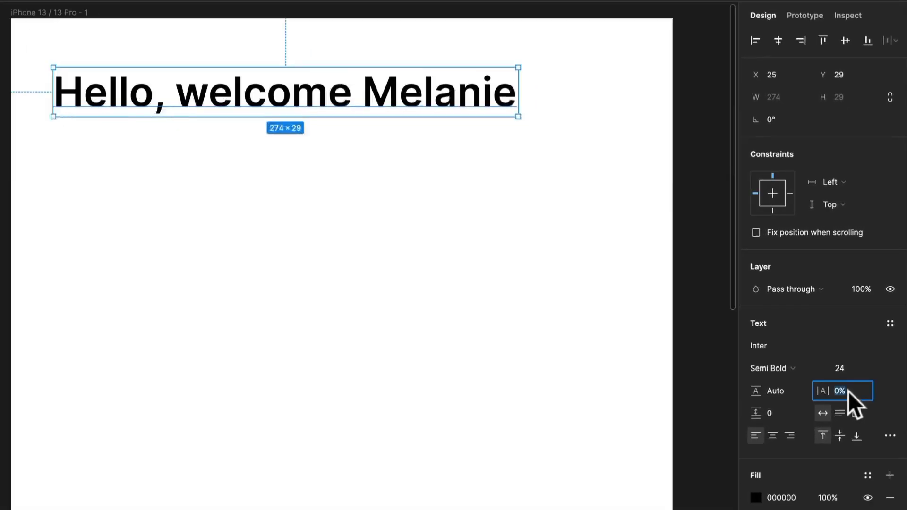
type("4")
key("Return")
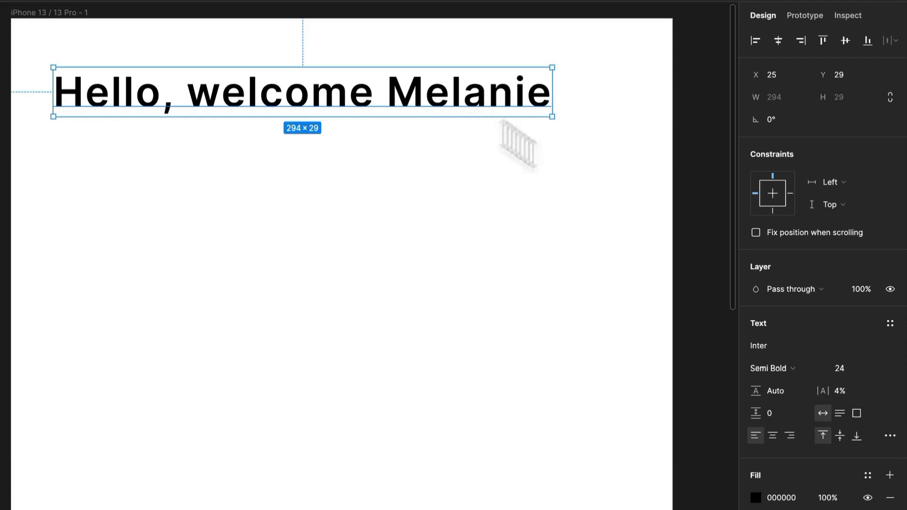
key("ctrl+z")
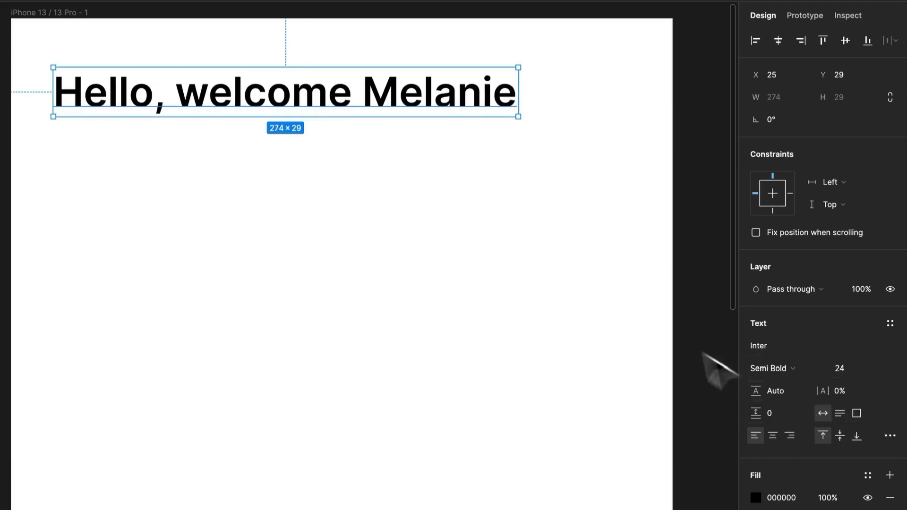
Step: Set the greeting's line height to 115% and place a duplicate of it below at X 25, Y 76
left_click(781, 395)
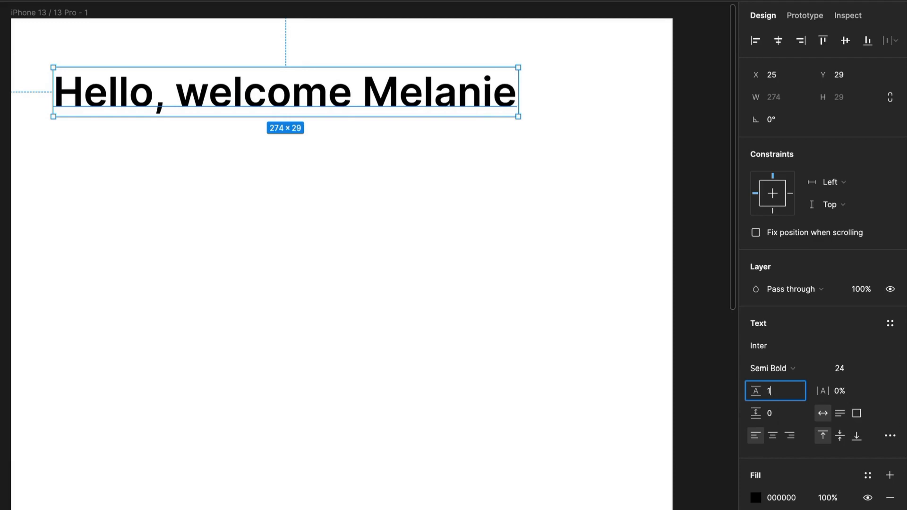
key("Return")
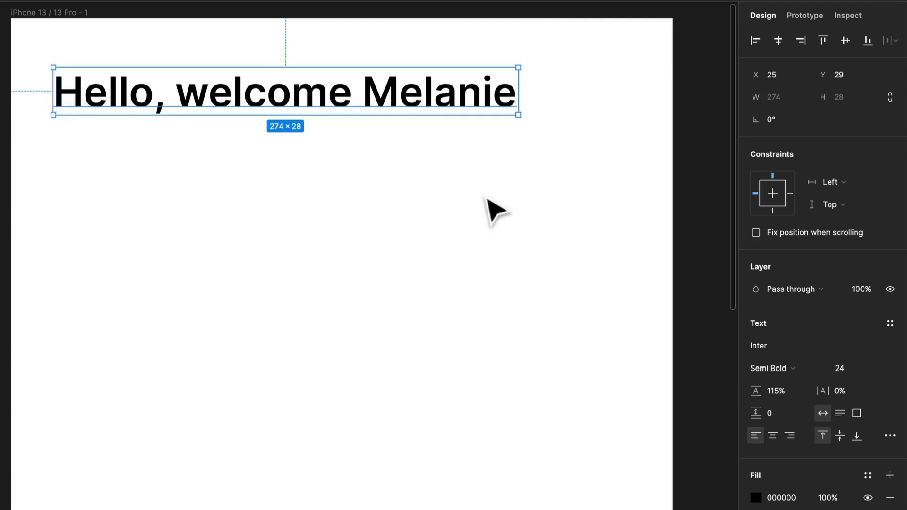
left_click_drag(474, 93, 488, 175)
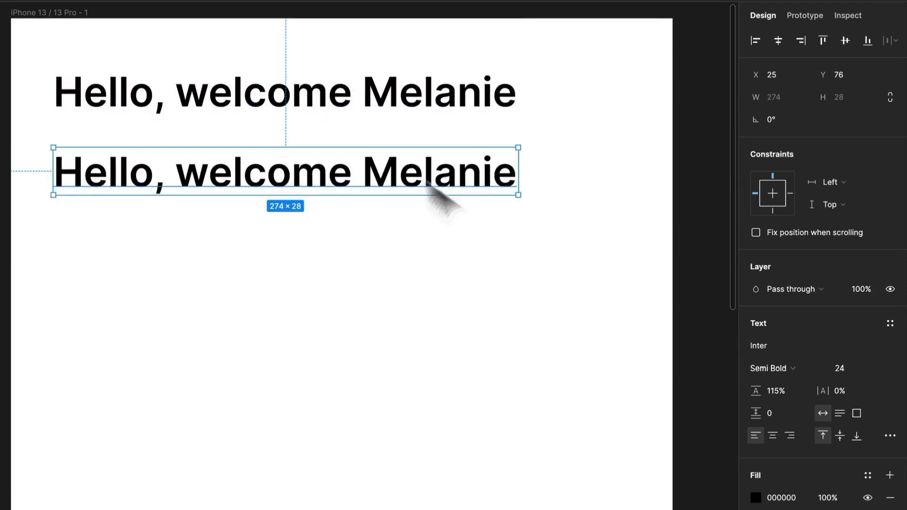
left_click(537, 203)
left_click(500, 194)
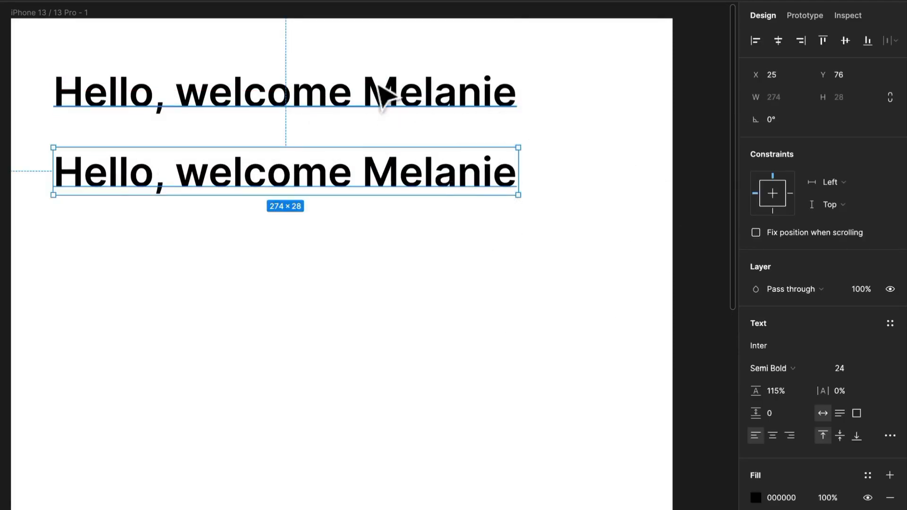
double_click(374, 189)
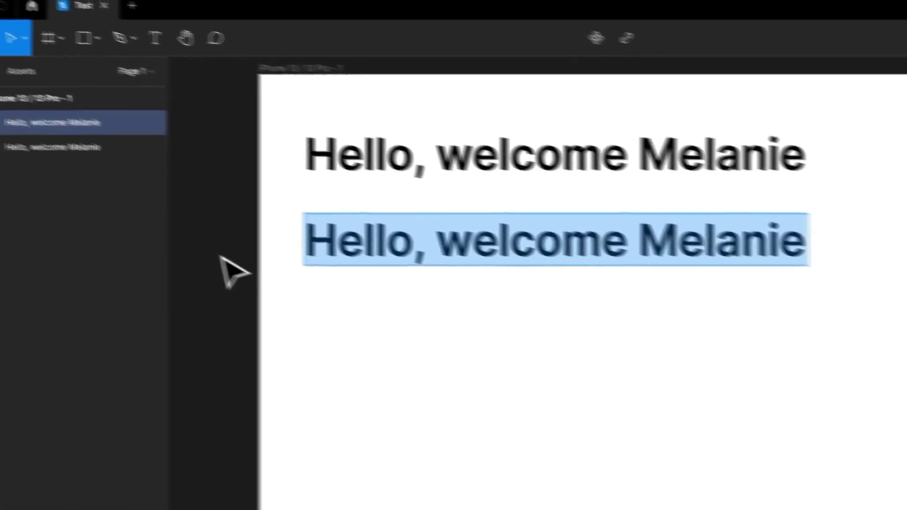
key("Escape")
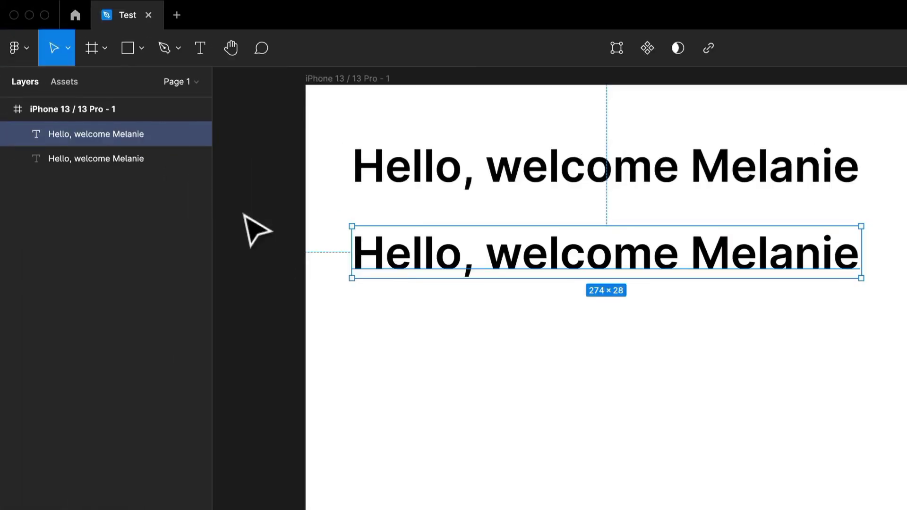
Step: Replace the duplicated greeting's text with 4 generated sentences using the Lorem ipsum plugin
right_click(246, 211)
mouse_move(312, 347)
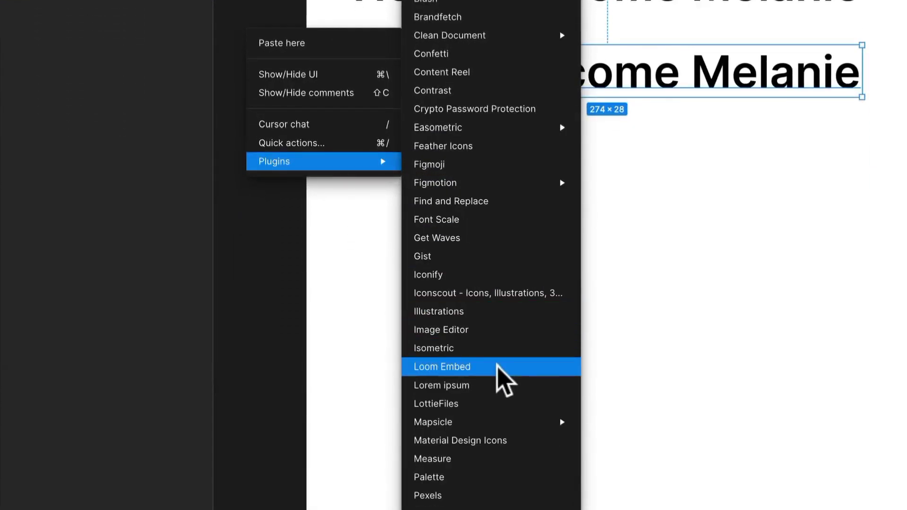
left_click(495, 385)
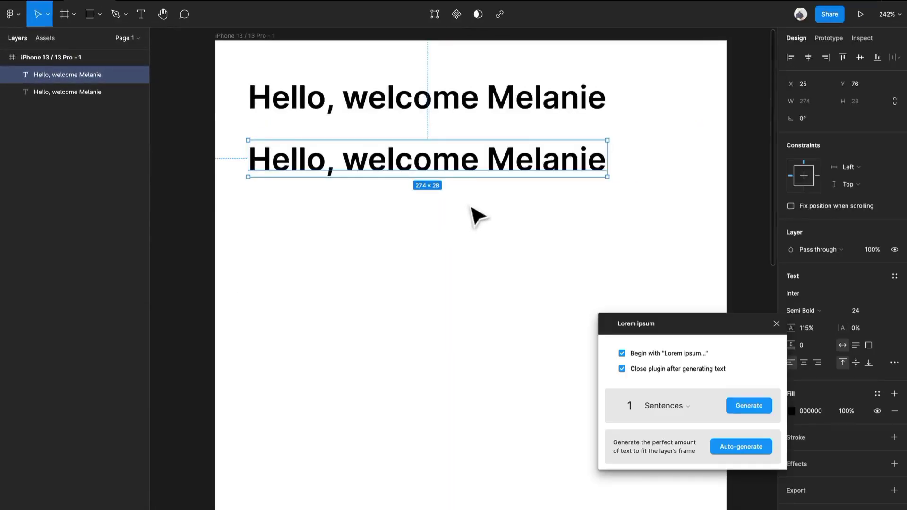
left_click(652, 411)
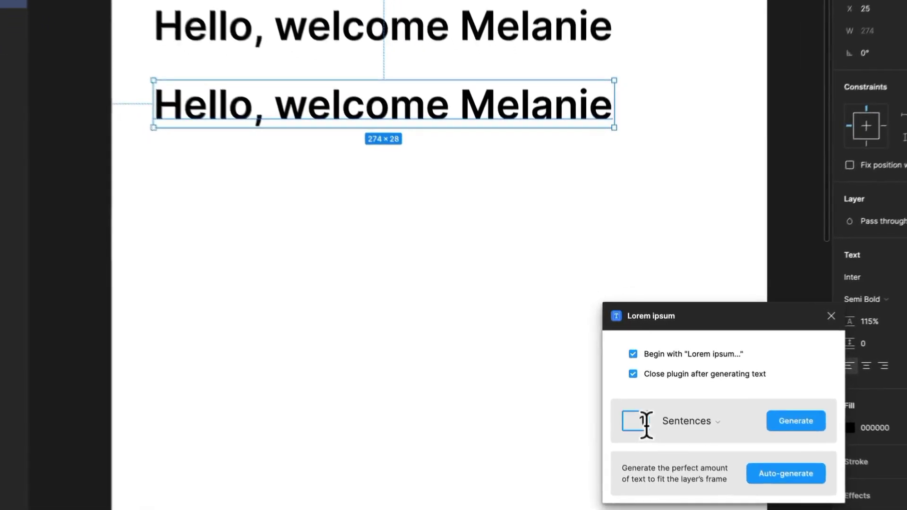
type("4")
left_click(799, 422)
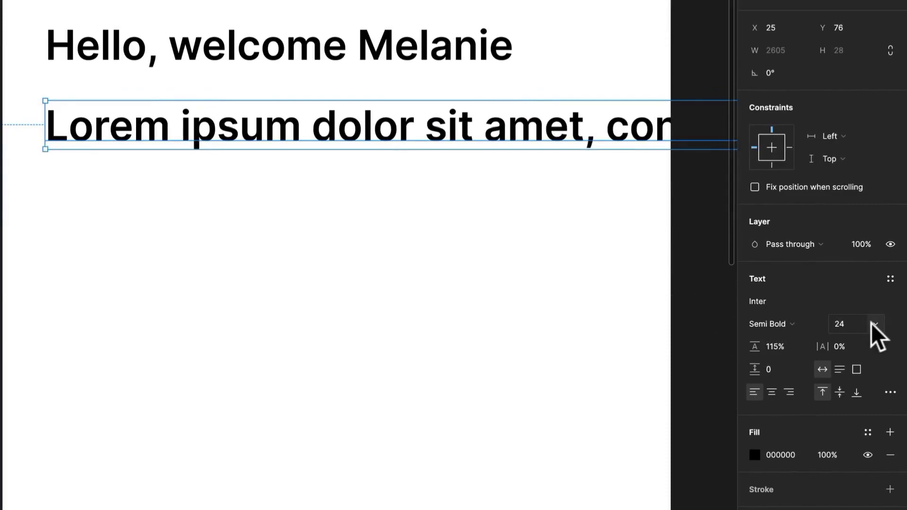
Step: Set the font size of the lorem ipsum text to 14
left_click(874, 324)
left_click(867, 251)
scroll(510, 189, "down", 3)
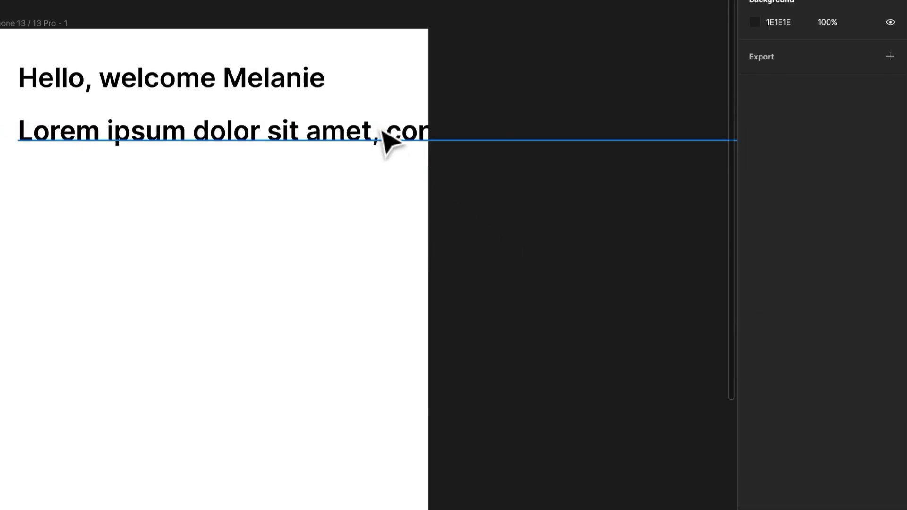
left_click(385, 140)
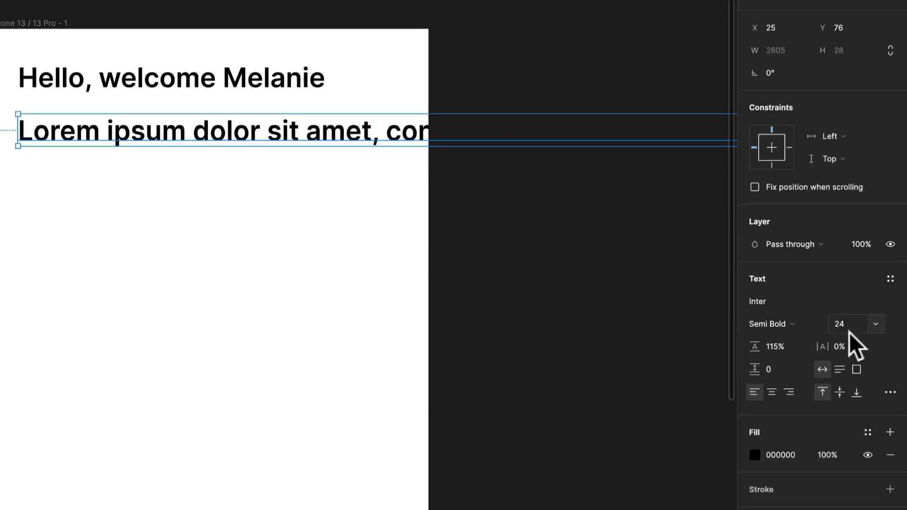
left_click(873, 324)
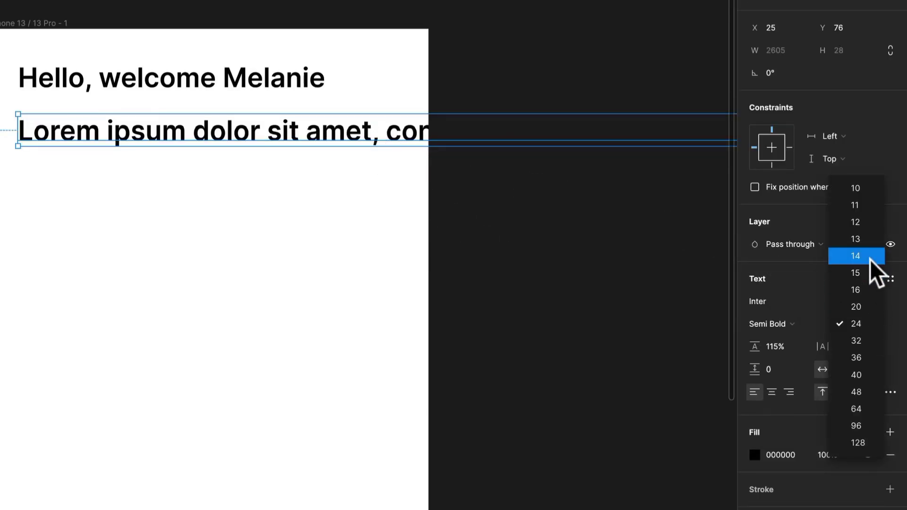
left_click(869, 256)
Step: Narrow the lorem ipsum text box to a width of 320 so the paragraph wraps inside the frame
scroll(558, 232, "down", 3)
left_click_drag(631, 259, 332, 263)
scroll(410, 249, "down", 5)
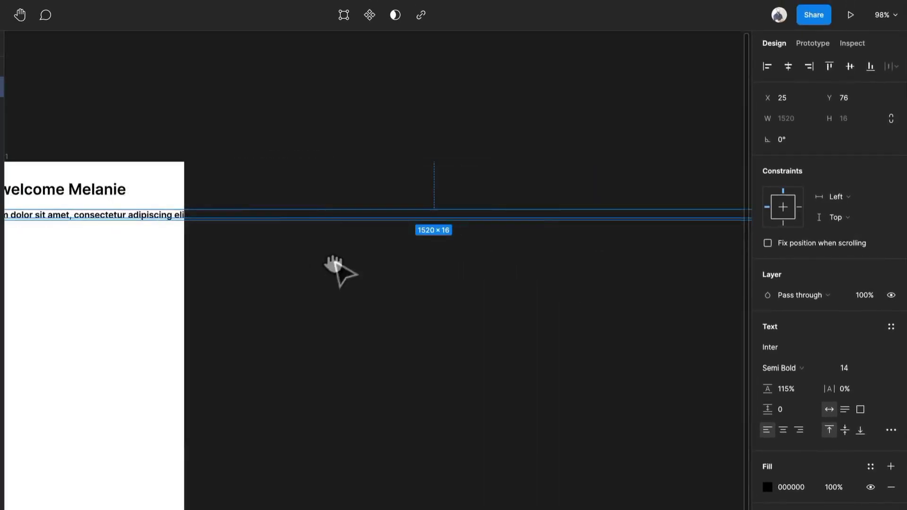
left_click_drag(498, 243, 360, 244)
scroll(355, 251, "up", 5)
scroll(355, 250, "down", 3)
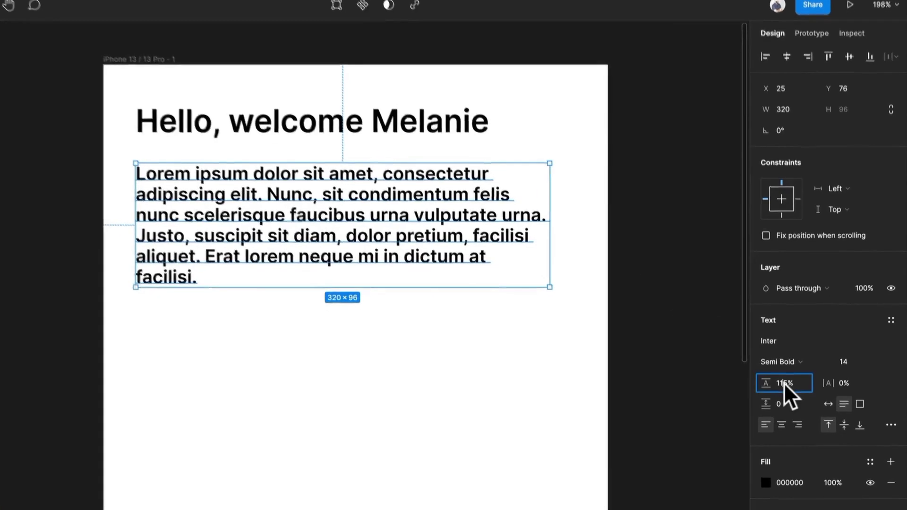
Step: Set the lorem ipsum paragraph's line height to 150% and its weight to Regular
left_click(785, 385)
type("15")
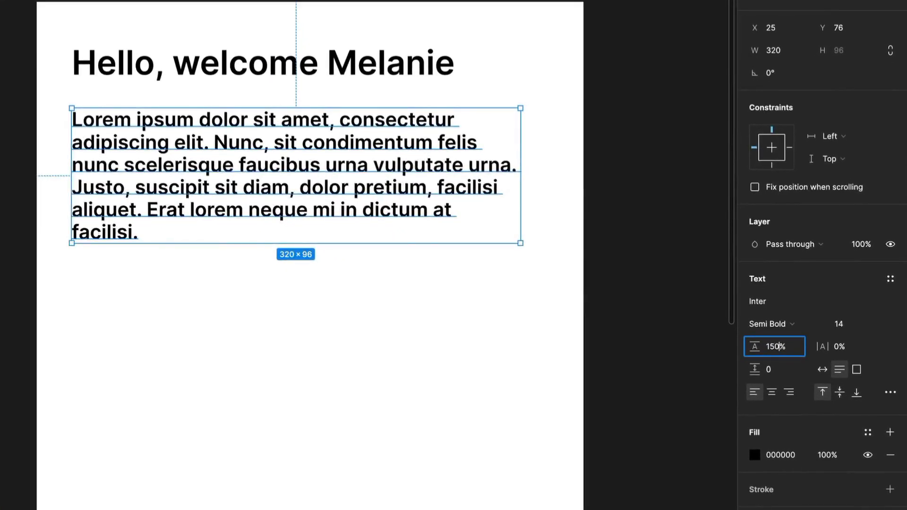
type("0")
key("Return")
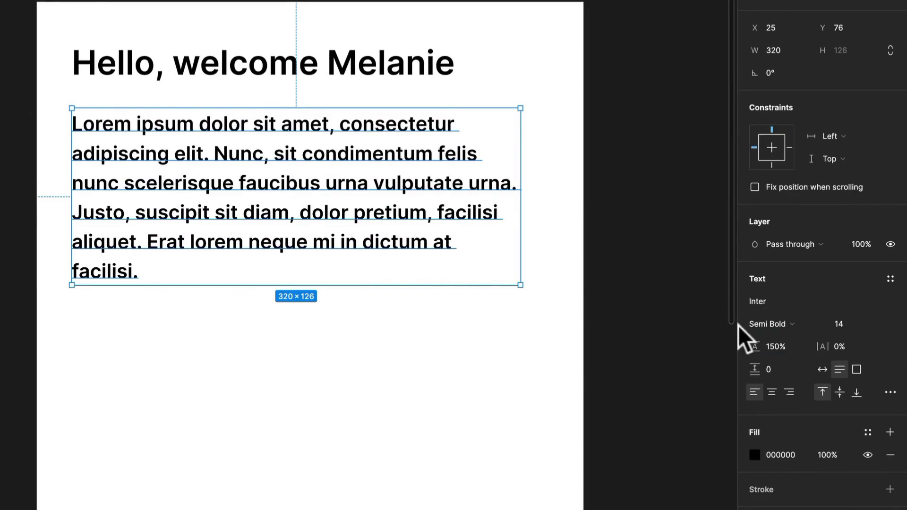
left_click(761, 321)
left_click(805, 289)
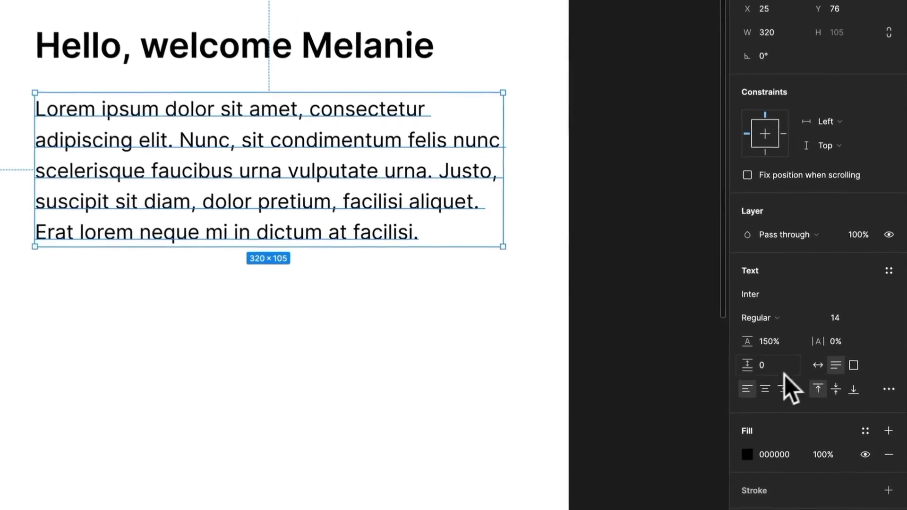
Step: Try centre and right alignment on the paragraph and return it to left alignment
left_click(762, 388)
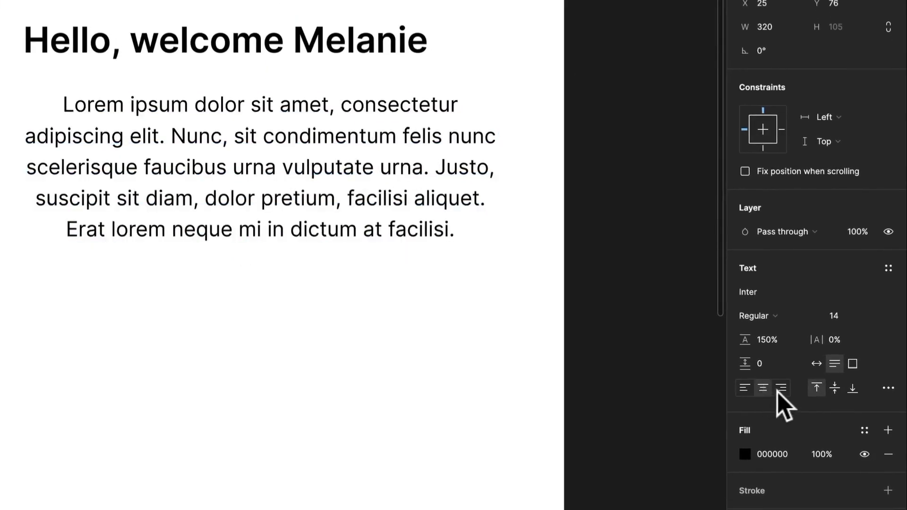
left_click(781, 390)
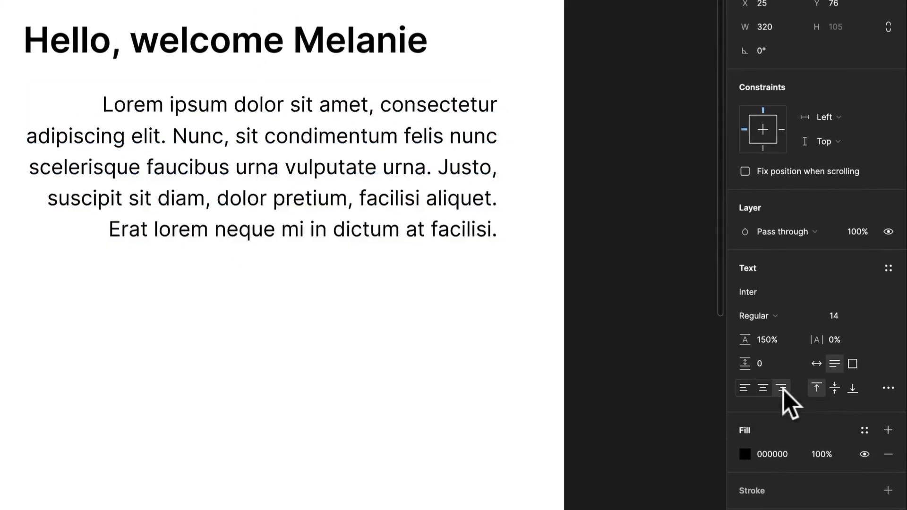
left_click(746, 388)
Step: Align the paragraph vertically to the middle and stretch its text box to a height of about 304
left_click(835, 388)
left_click(479, 273)
left_click(415, 232)
left_click_drag(403, 242, 537, 476)
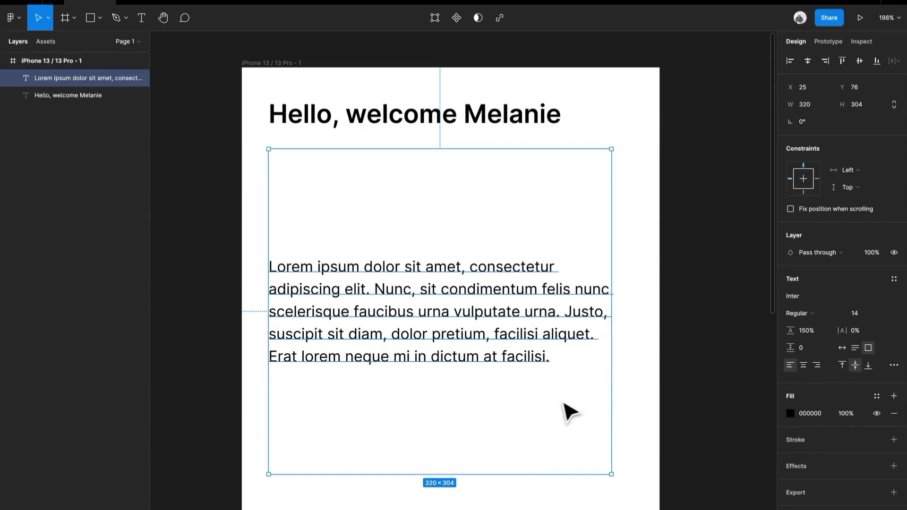
Step: Try top and bottom vertical alignment on the paragraph and return it to the middle
left_click(840, 365)
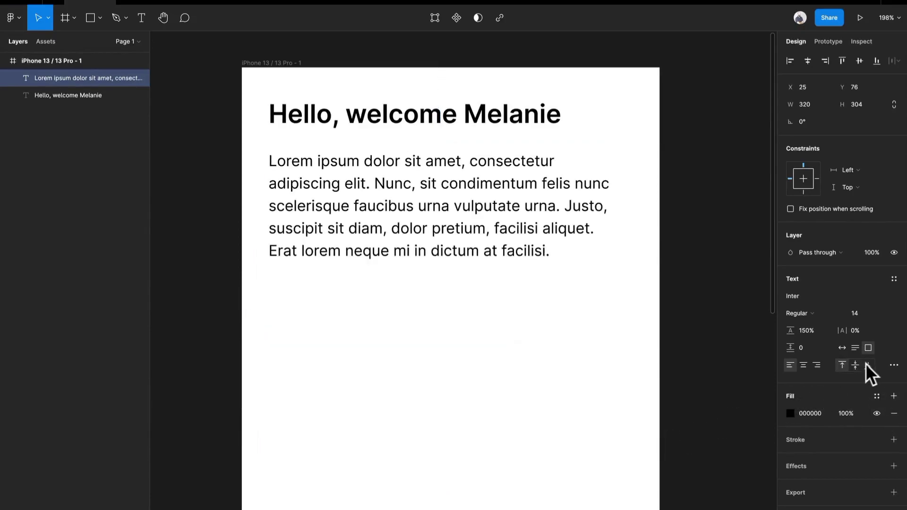
left_click(869, 365)
left_click(856, 365)
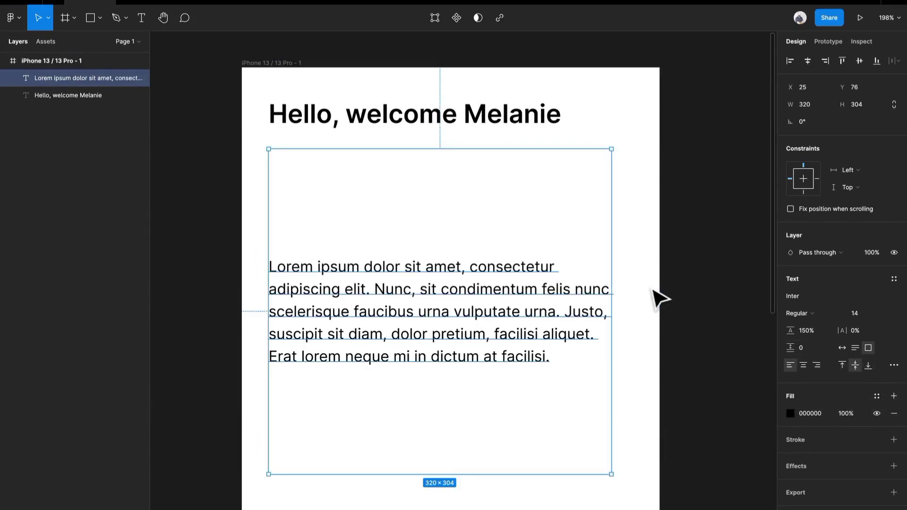
Step: In the advanced type settings, set the paragraph's resizing to truncate text and its alignment to justified
left_click(893, 365)
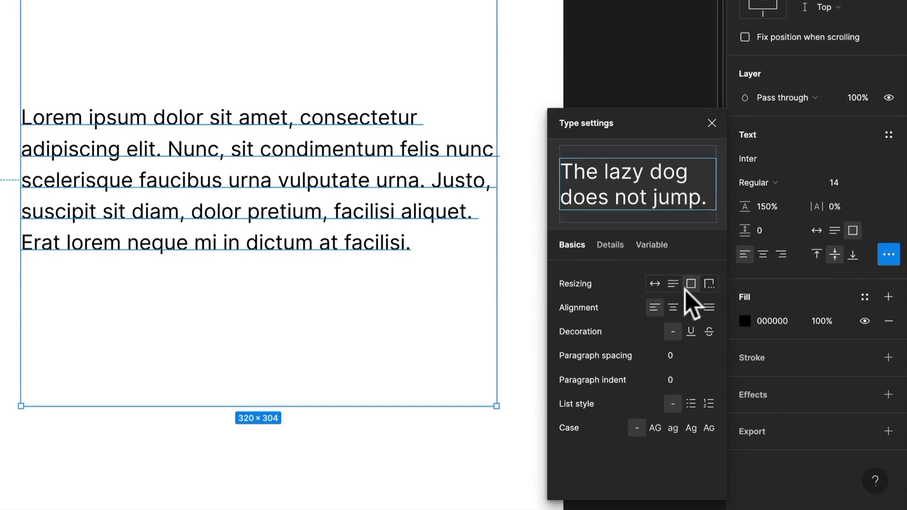
left_click(709, 284)
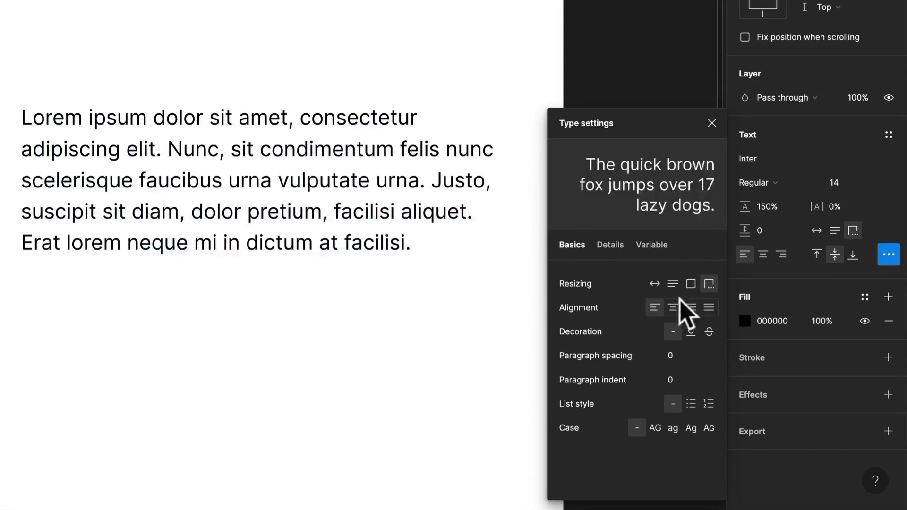
left_click(659, 286)
left_click(673, 284)
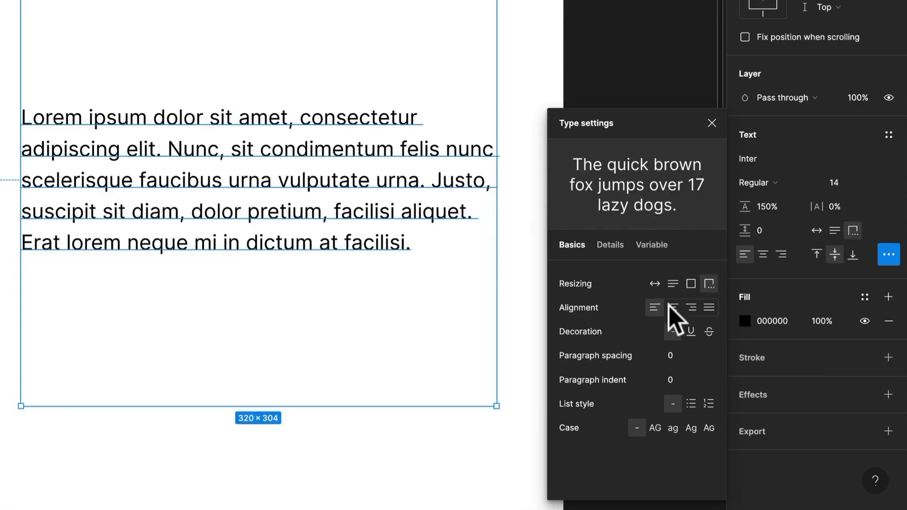
left_click(709, 307)
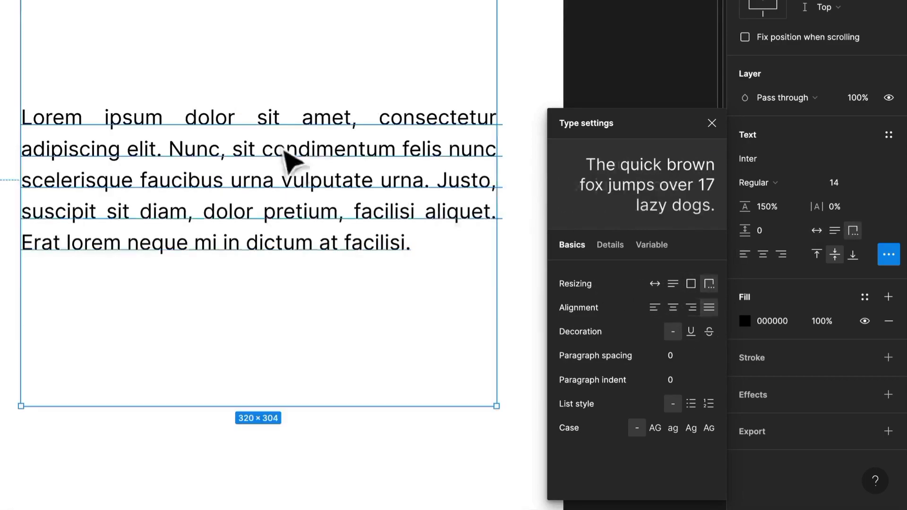
Step: Try underline and strikethrough decoration on the paragraph and set the decoration back to none
left_click(691, 331)
left_click(702, 332)
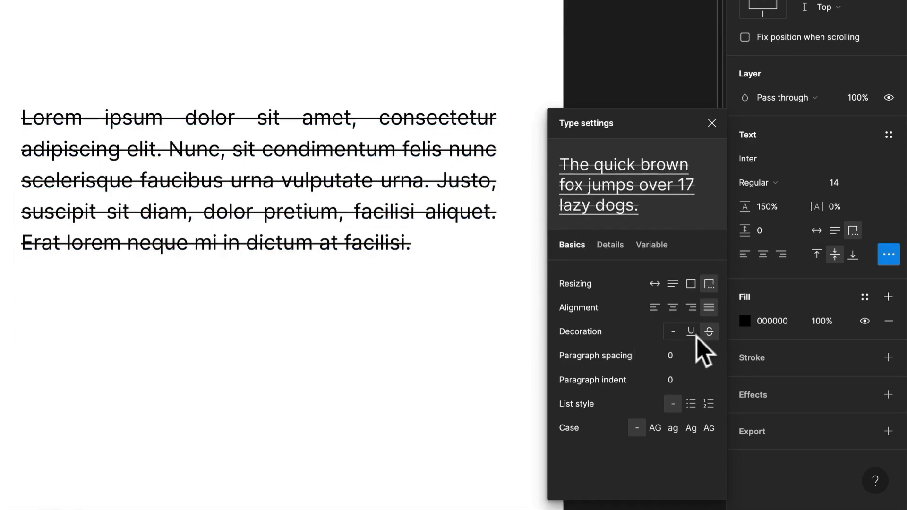
left_click(673, 333)
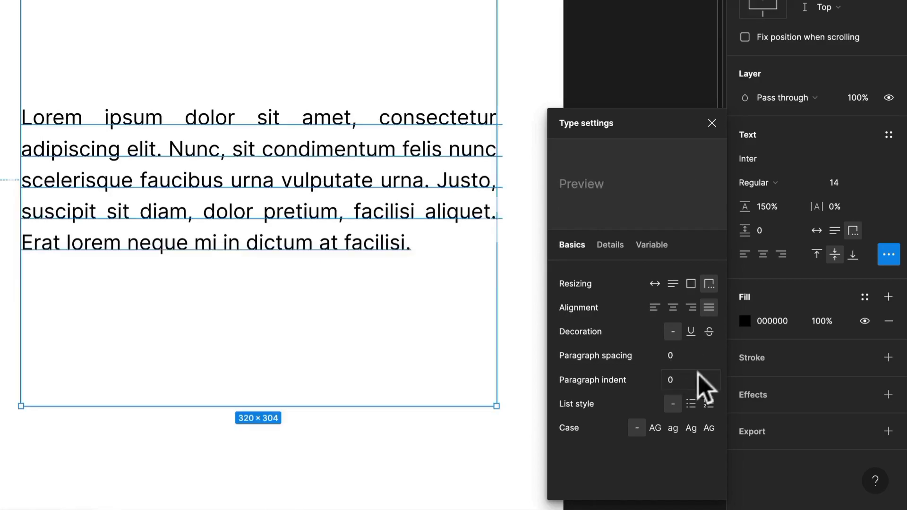
Step: Try a numbered list style and title case on the paragraph and restore its plain style and original case
left_click(708, 405)
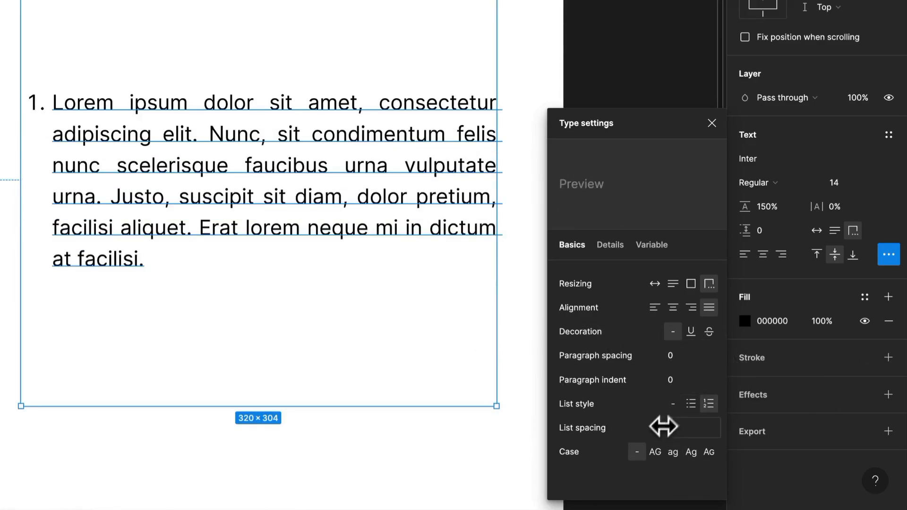
key("super+z")
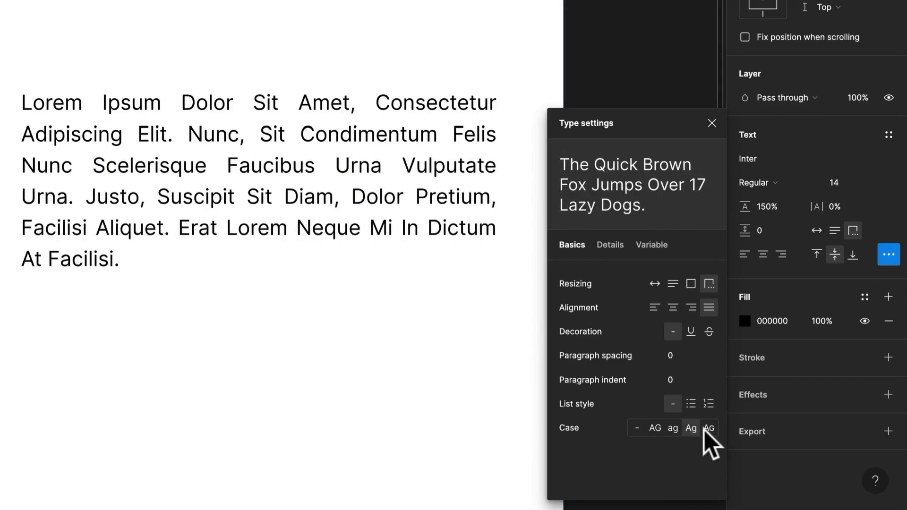
left_click(637, 428)
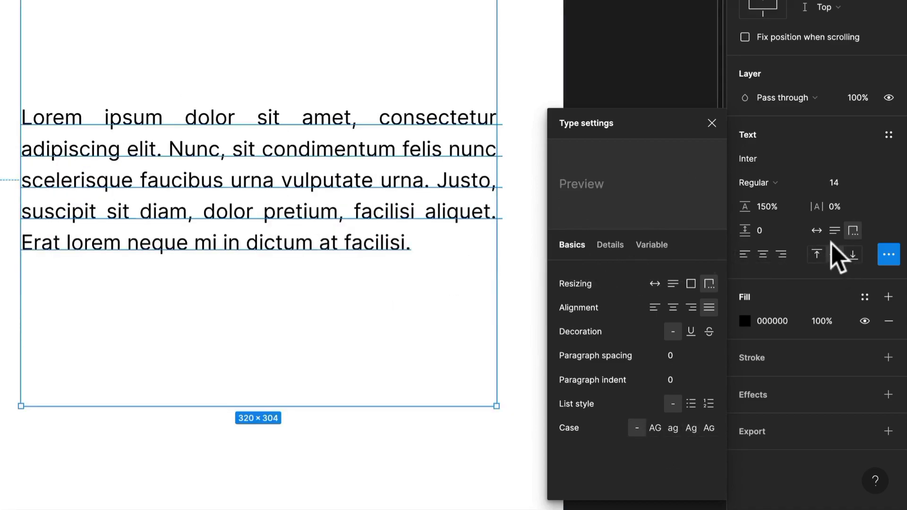
Step: Set the paragraph's text box to auto height and leave the type settings
left_click(833, 232)
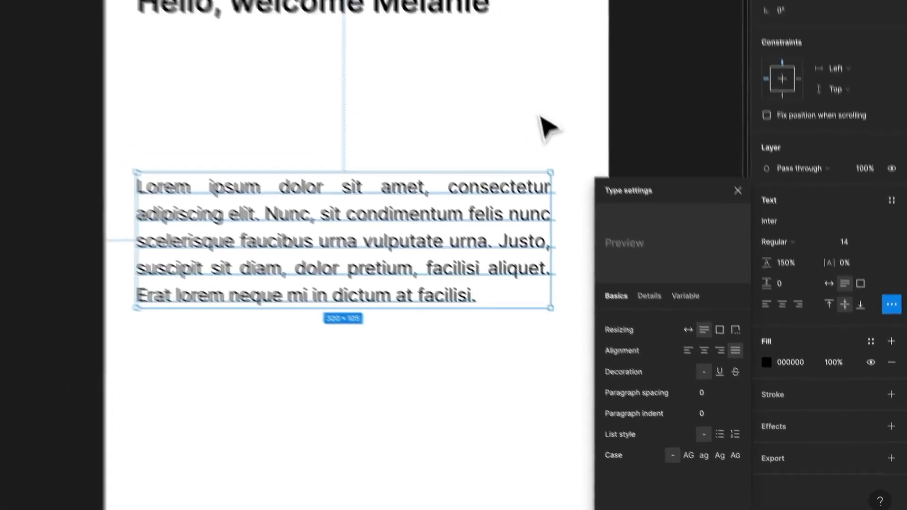
left_click(483, 37)
left_click(503, 308)
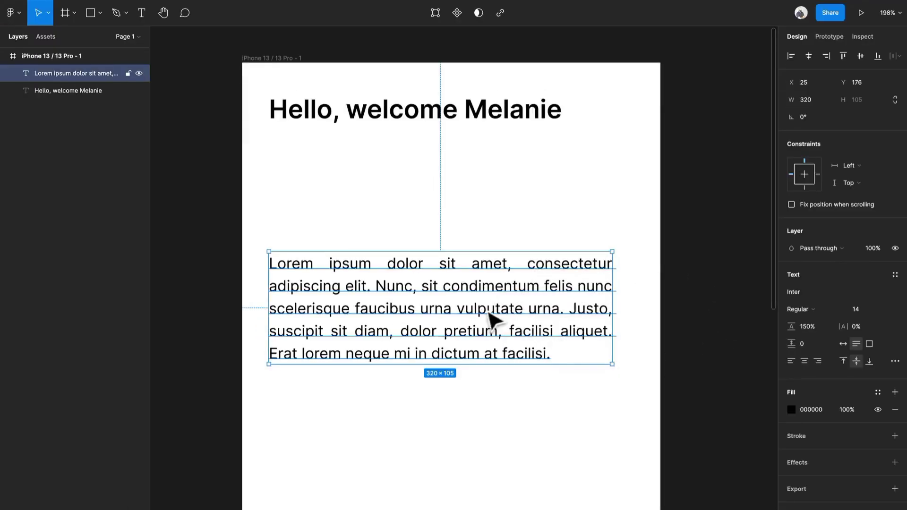
Step: Move the greeting slightly down in the frame and position the paragraph beneath it at X 25, Y 103
left_click_drag(472, 350, 460, 252)
left_click(489, 126, "shift")
left_click_drag(488, 126, 491, 151)
left_click(502, 230)
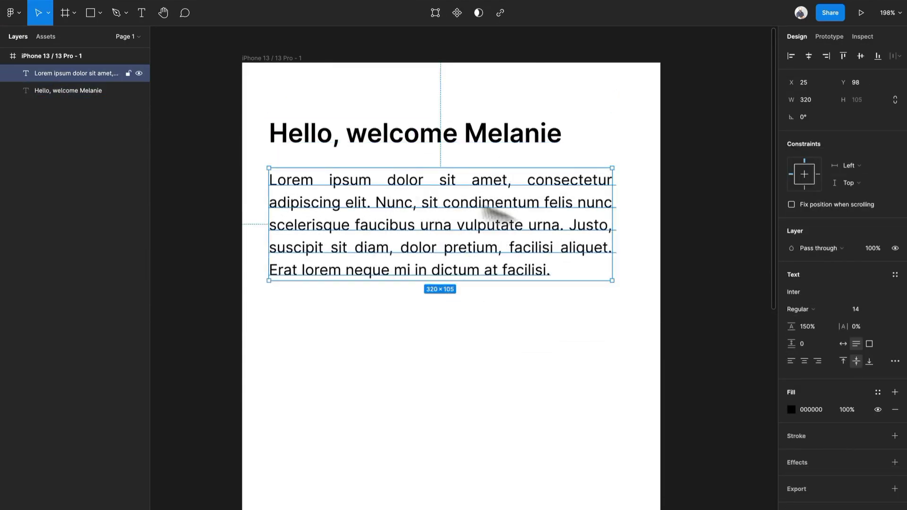
mouse_move(365, 216)
left_mouse_down()
mouse_move(357, 255)
mouse_move(359, 222)
left_mouse_up()
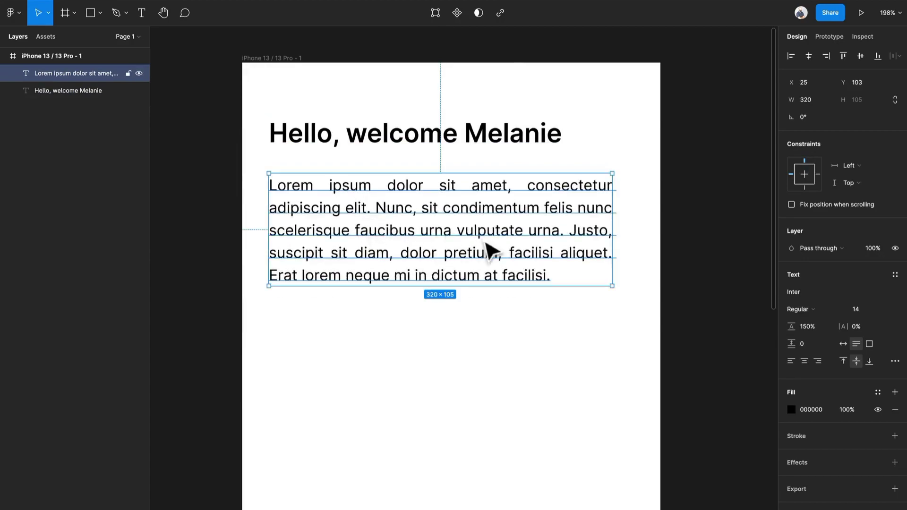
left_click(486, 140)
left_click(543, 274)
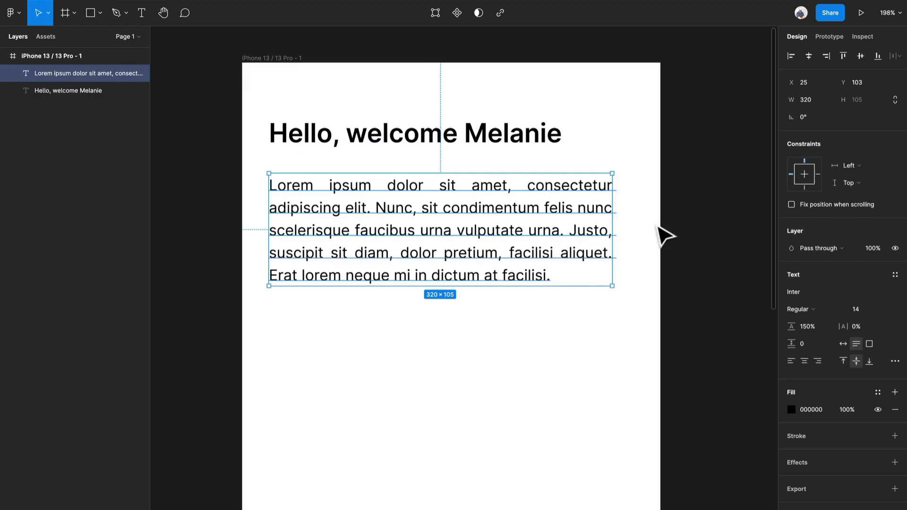
Step: Duplicate the paragraph below at about Y 278 and replace the copy's text with "List Item"
left_click_drag(454, 233, 433, 400)
double_click(434, 399)
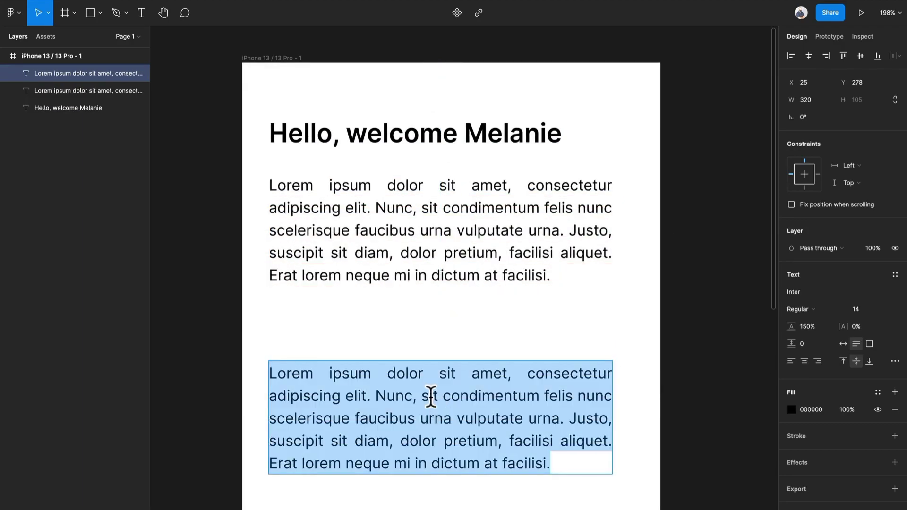
type("List Item")
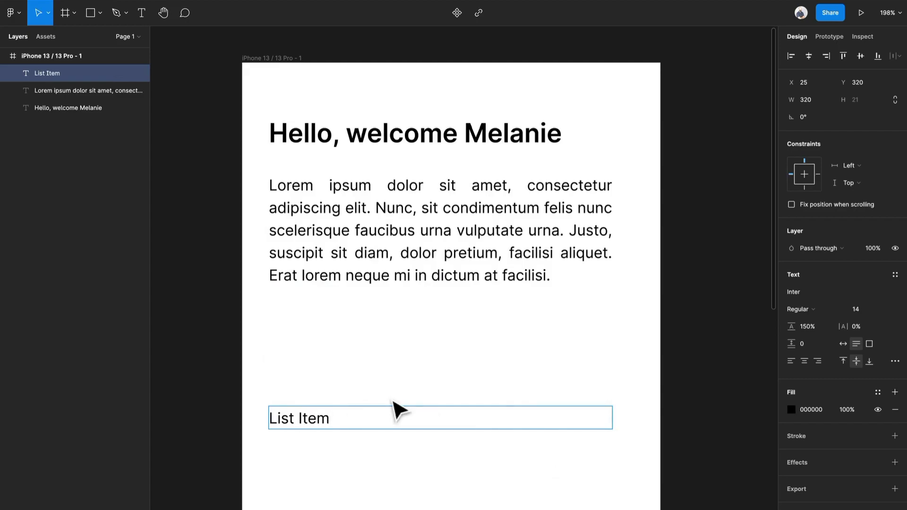
Step: Turn the "List Item" text into a bulleted list entry by adding a hyphen marker at its start
key("Left")
key("Left")
key("Left")
key("Left")
key("Left")
key("Left")
key("Left")
key("Left")
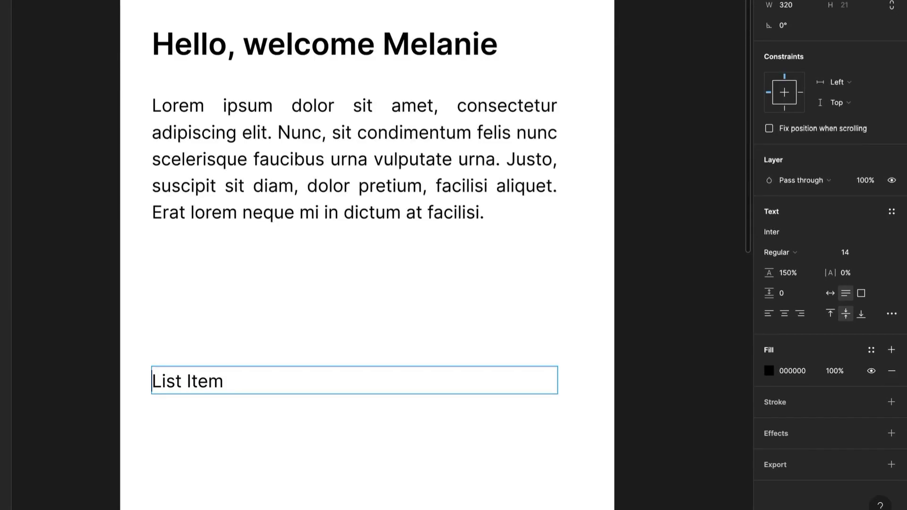
type("-")
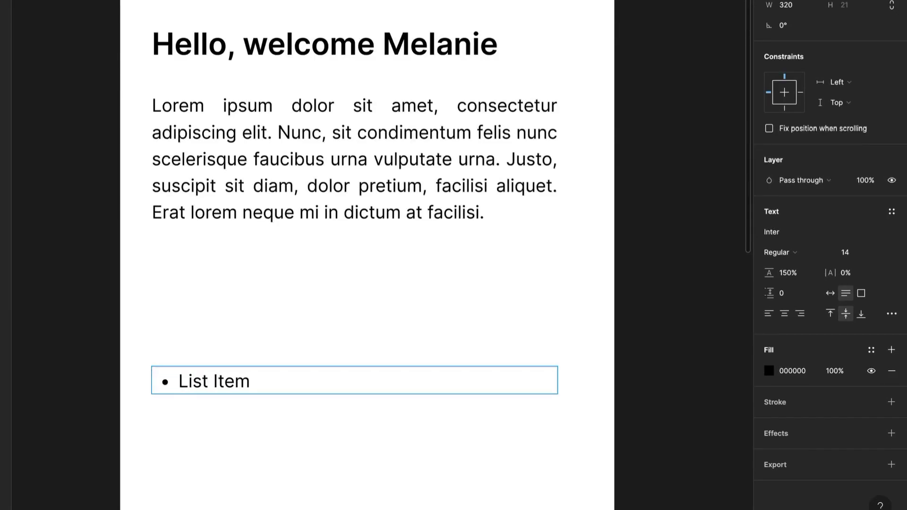
Step: Extend the bulleted list to eight entries, each reading "List Item", and finish editing the text
key("Return")
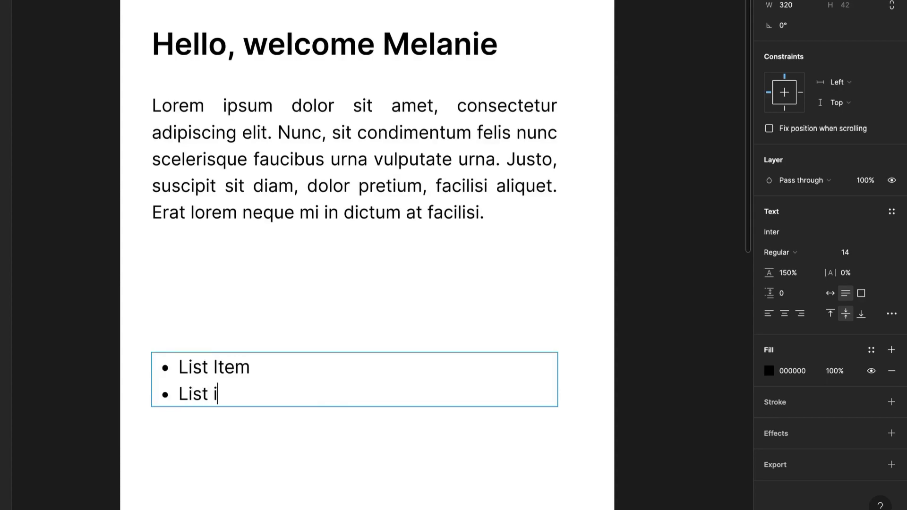
key("shift+Home")
key("ctrl+c")
key("End")
key("Return")
key("ctrl+v")
key("Return")
key("ctrl+v")
key("Return")
key("ctrl+v")
key("Return")
key("ctrl+v")
key("Return")
key("ctrl+v")
key("Return")
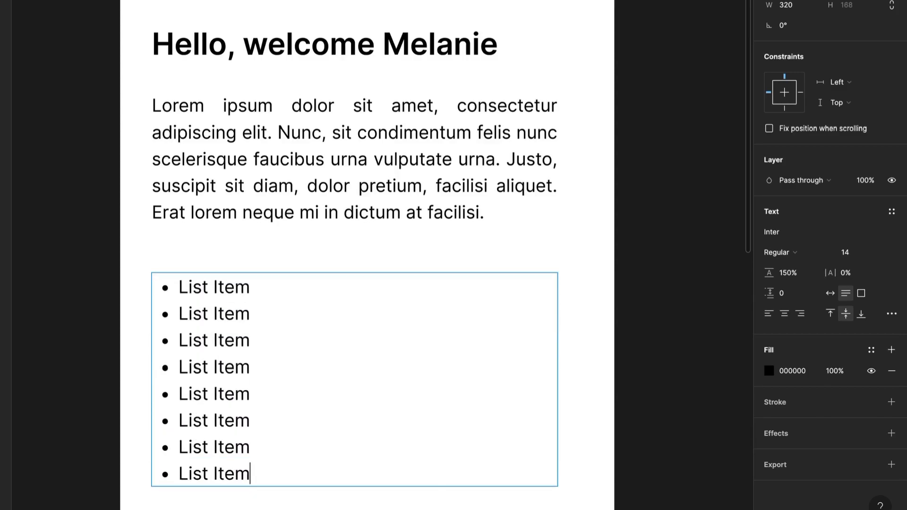
right_click(296, 357)
left_click(296, 357)
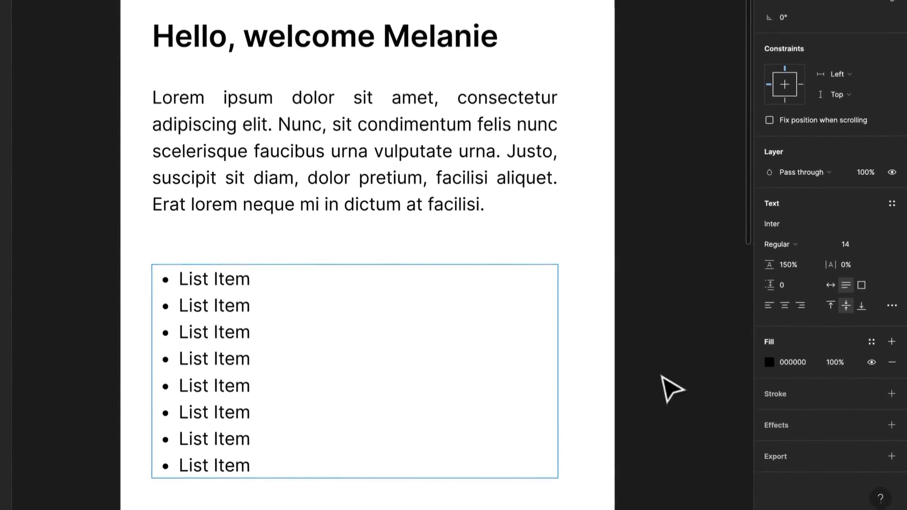
left_click(662, 383)
Step: Switch the list between numbered and bulleted styles in the type settings, leave it numbered, and deselect it
left_click(891, 299)
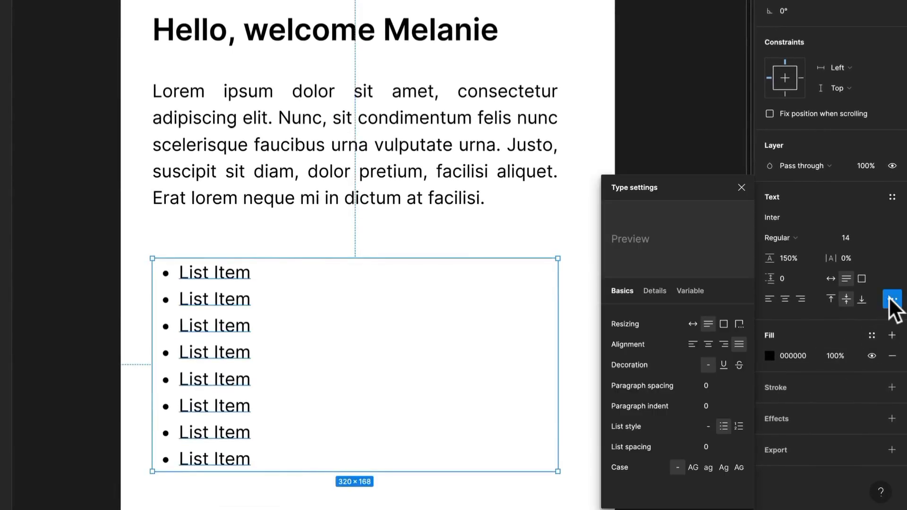
left_click(739, 427)
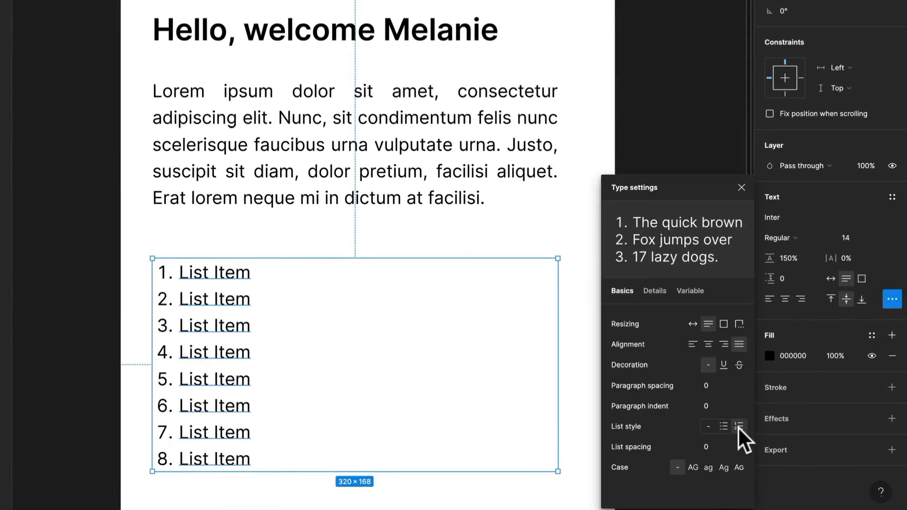
left_click(724, 426)
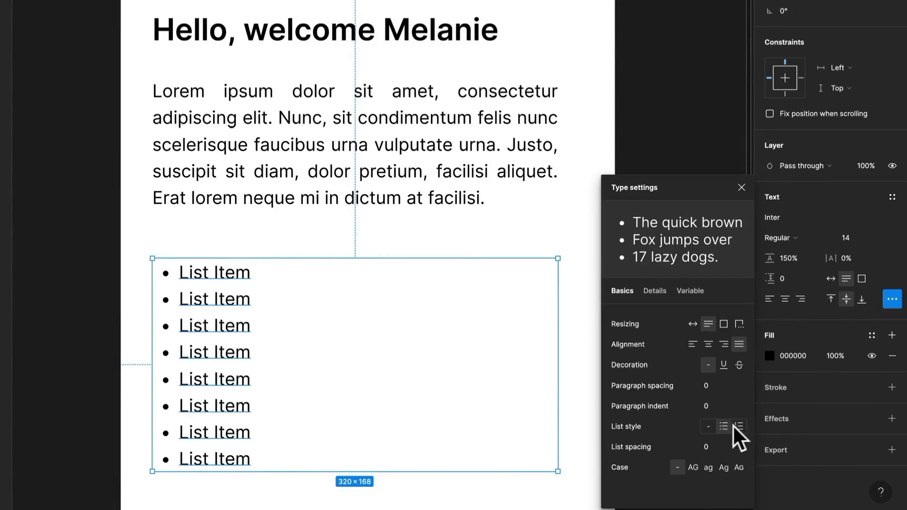
left_click(739, 427)
left_click(460, 255)
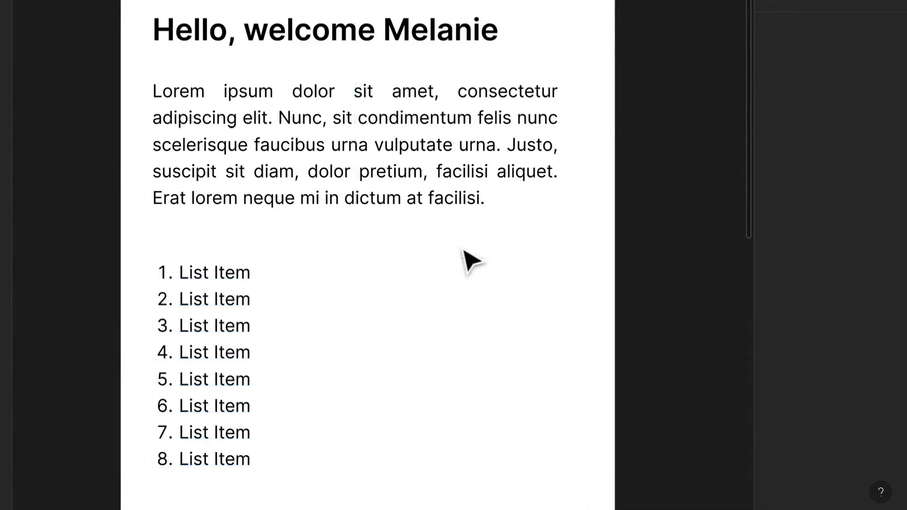
Step: Change the numbered list's fill to the solid gray 585858, trying other shades in the colour picker
left_click(220, 312)
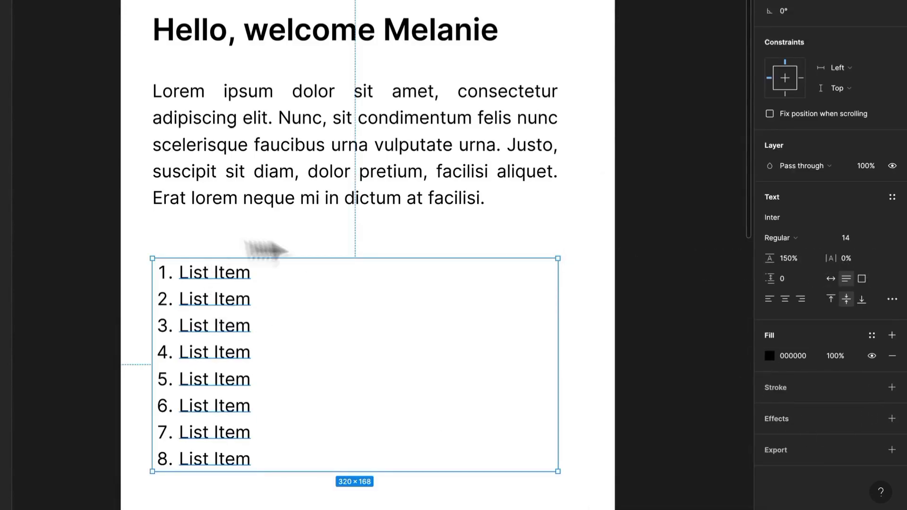
left_click(771, 356)
left_click_drag(631, 309, 677, 282)
left_click(699, 239)
left_click_drag(661, 302, 596, 307)
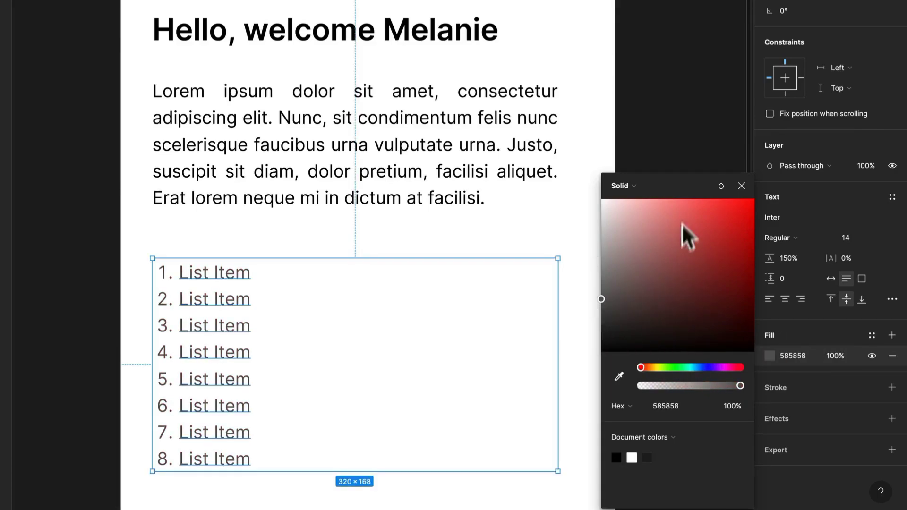